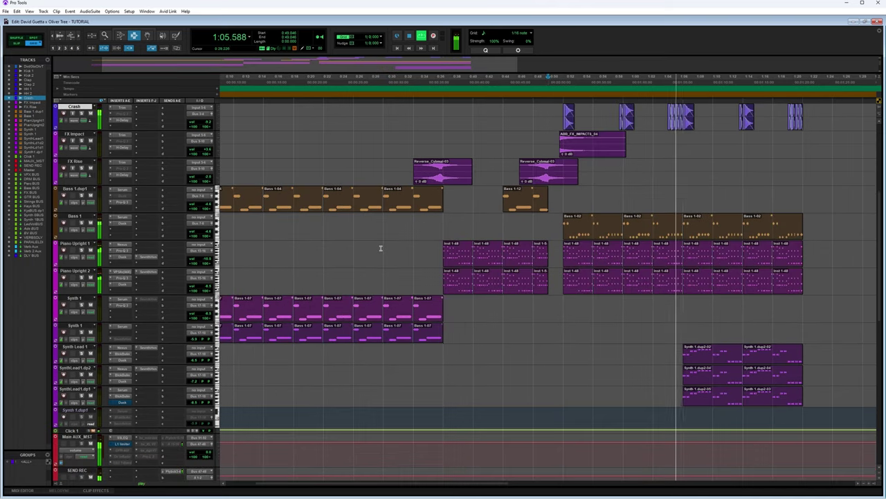
# Place the playback position at the start of the synth lead clips, zoomed in on that section
pyautogui.scroll(-3, 684, 325)
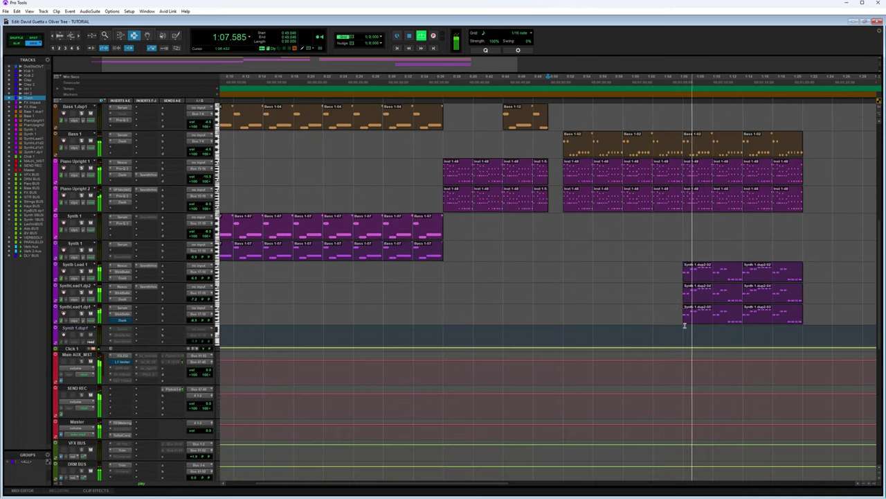
pyautogui.click(683, 301)
pyautogui.press('t')
pyautogui.press('t')
# Select both clips on the Synth Lead 1 track, play them back, and check the track's Nexus instrument
pyautogui.click(148, 38)
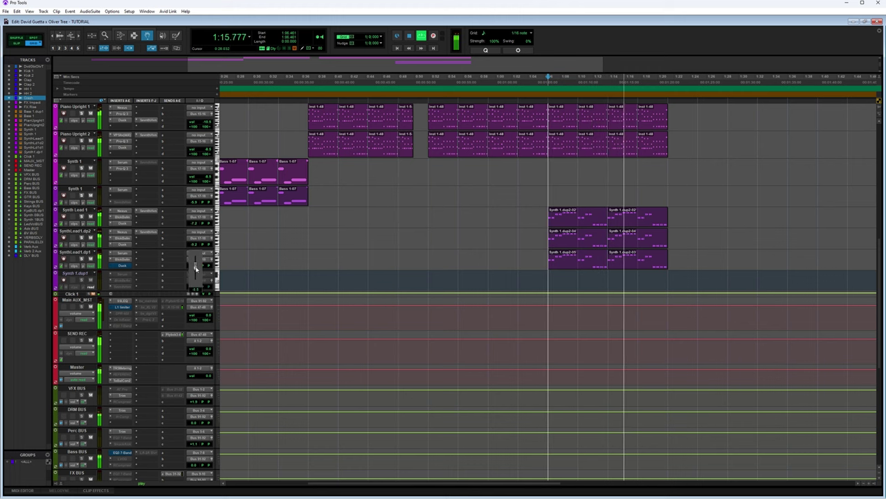
pyautogui.click(567, 218)
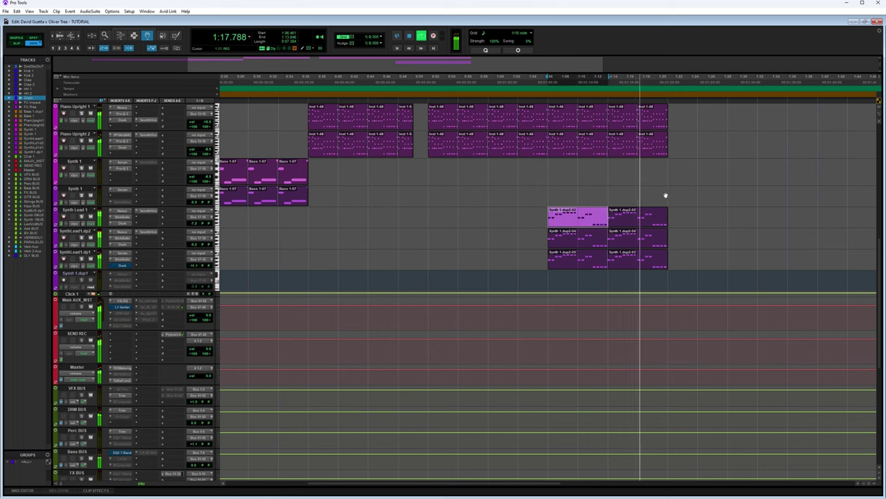
pyautogui.press('space')
pyautogui.keyDown('shift'); pyautogui.click(637, 214); pyautogui.keyUp('shift')
pyautogui.doubleClick(623, 226)
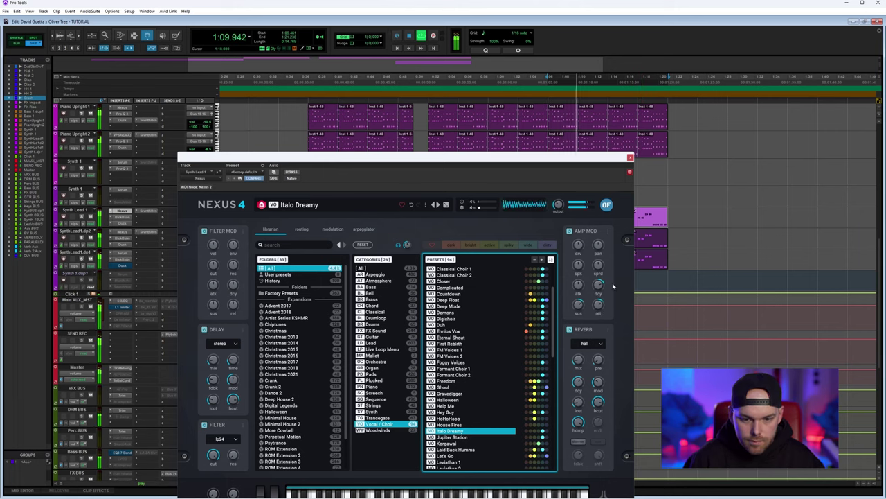
pyautogui.click(630, 157)
# Raise the RCompressor gain on the Synth 0 BUS to about 2.8 during playback and close the plug-in
pyautogui.scroll(3, 646, 232)
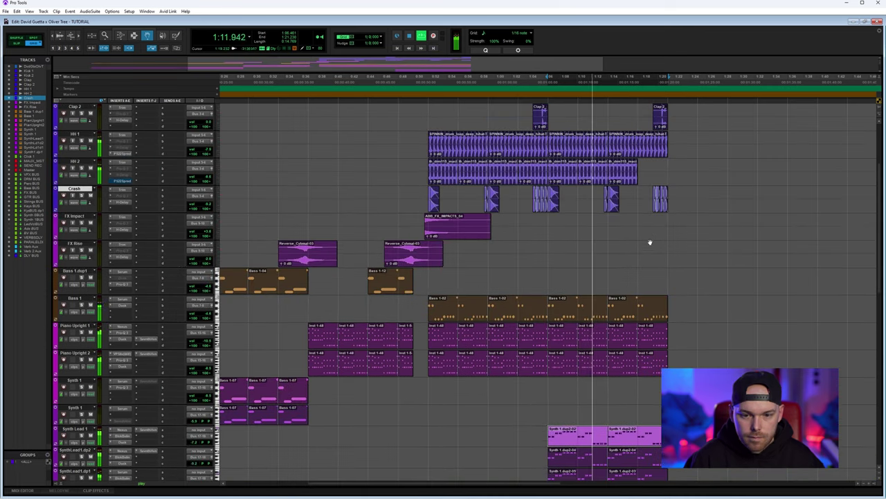
pyautogui.press('r')
pyautogui.scroll(-7, 520, 273)
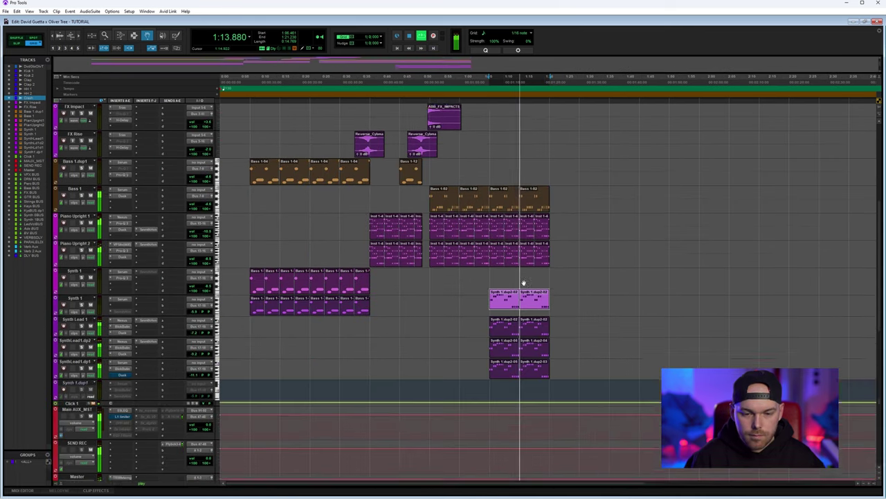
pyautogui.scroll(4, 525, 281)
pyautogui.scroll(-4, 305, 266)
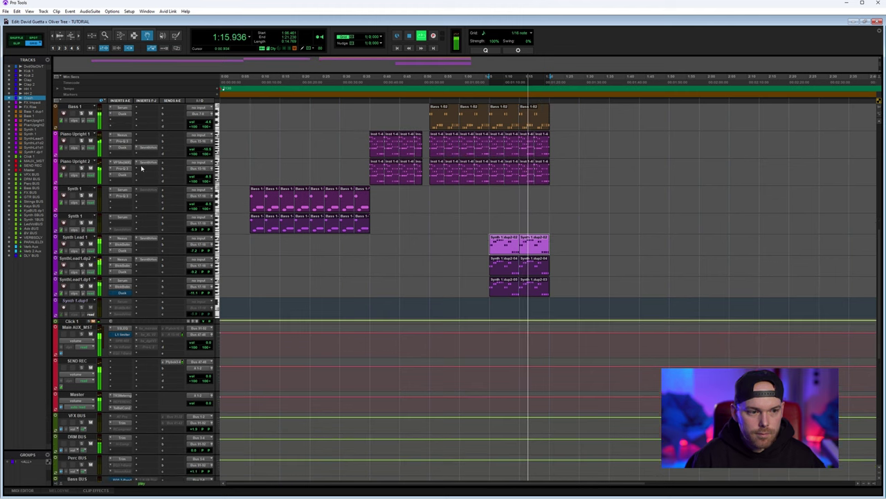
pyautogui.scroll(-10, 331, 194)
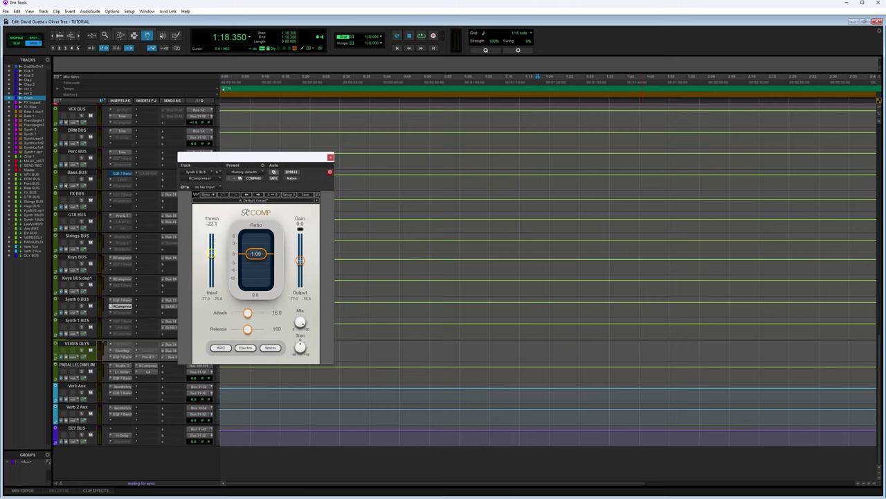
pyautogui.press('space')
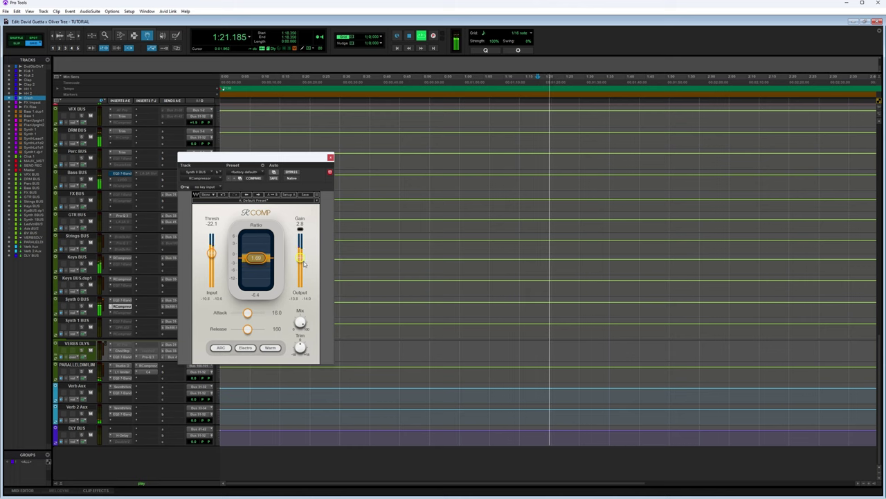
pyautogui.click(331, 157)
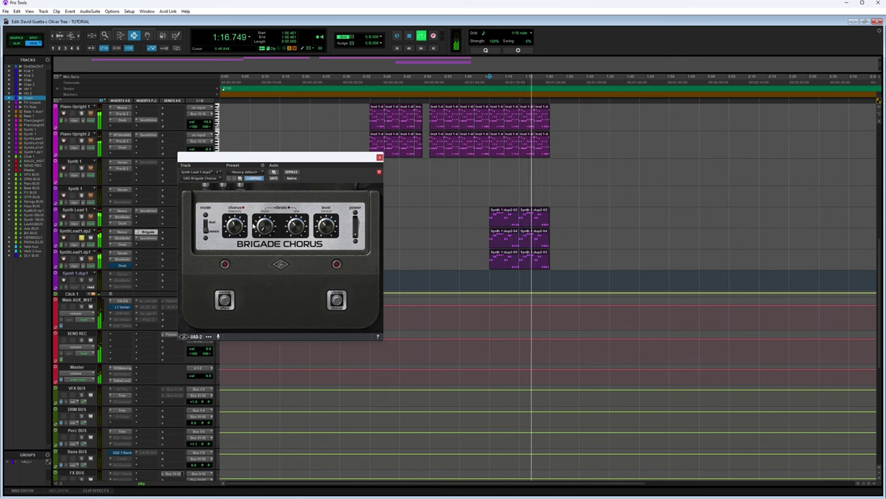
# Add the S1 Stereo Imager after the Brigade Chorus on SynthLead1.dp2 and narrow its width while playing the lead section
pyautogui.click(151, 240)
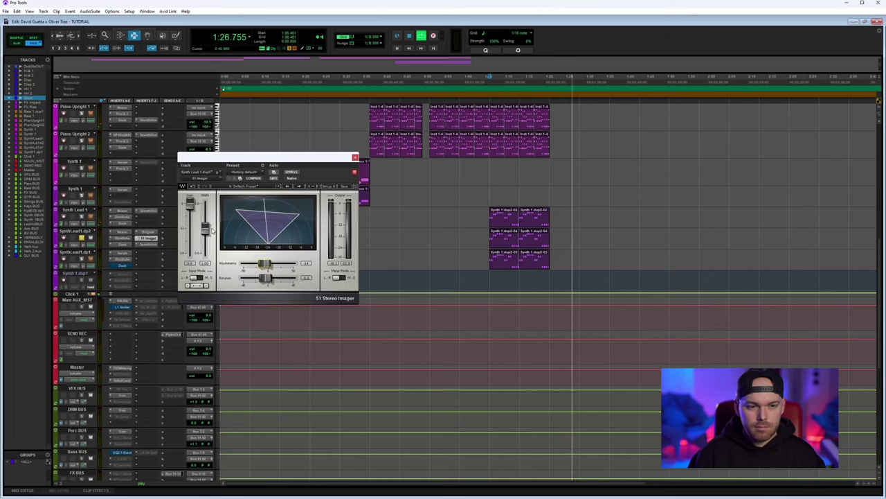
pyautogui.click(489, 73)
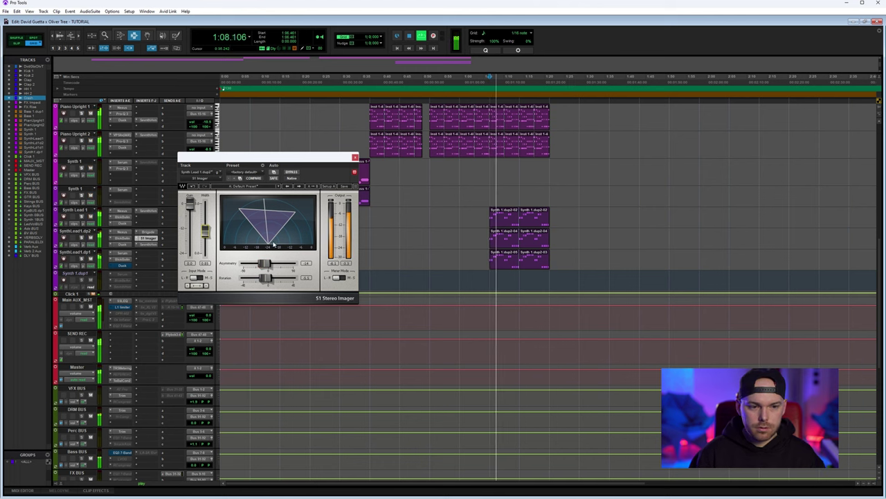
pyautogui.click(356, 158)
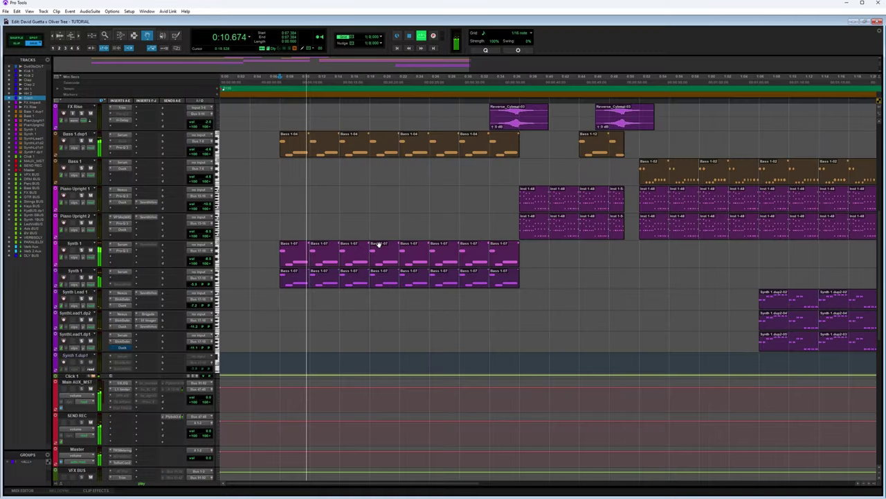
# Review the arrangement from the intro to the drop during playback, examining the drum, bass, FX and synth clips
pyautogui.scroll(3, 381, 244)
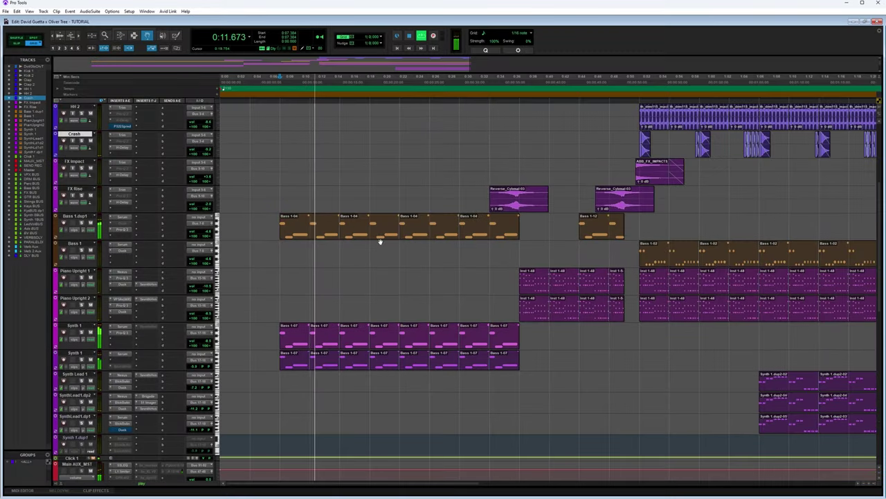
pyautogui.scroll(5, 380, 244)
pyautogui.scroll(-2, 381, 245)
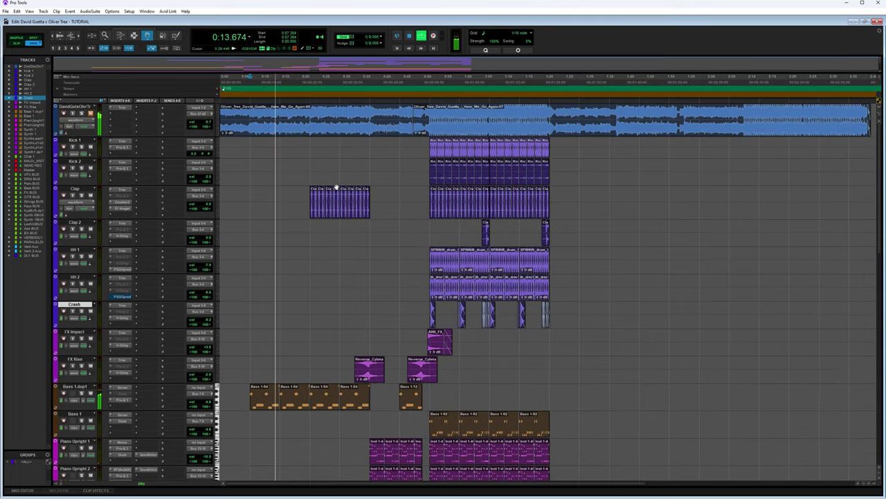
pyautogui.scroll(-3, 342, 221)
pyautogui.press('t')
pyautogui.press('t')
pyautogui.scroll(-2, 530, 220)
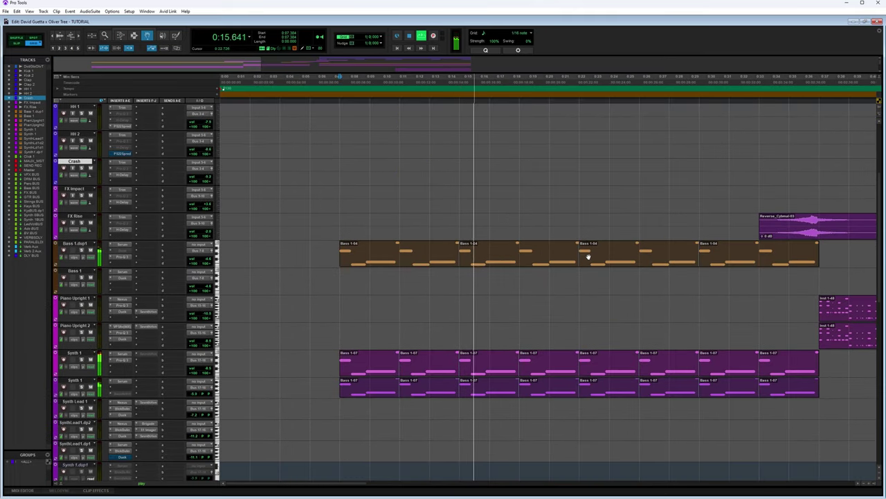
pyautogui.click(520, 253)
pyautogui.click(398, 257)
pyautogui.scroll(-1, 447, 217)
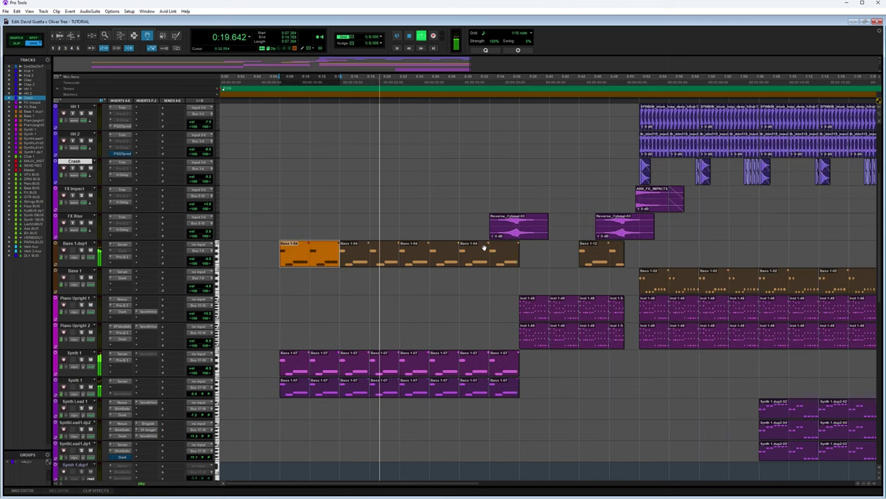
pyautogui.click(134, 36)
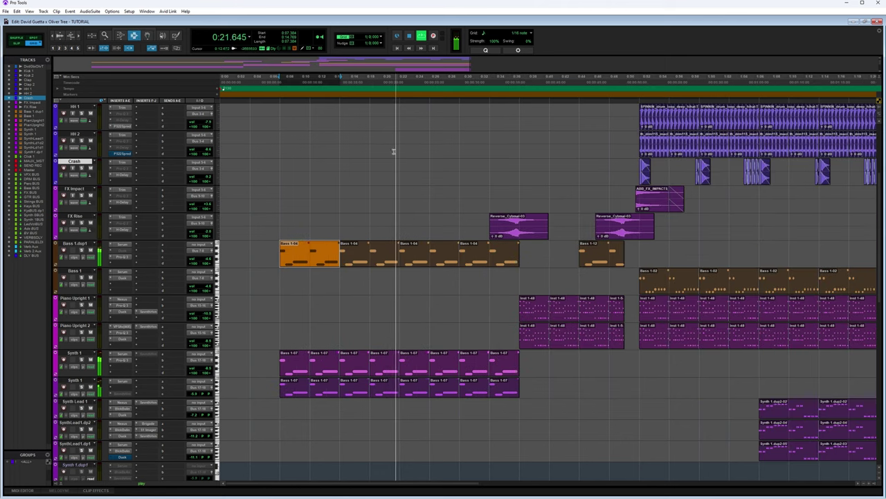
pyautogui.scroll(3, 394, 150)
pyautogui.click(148, 37)
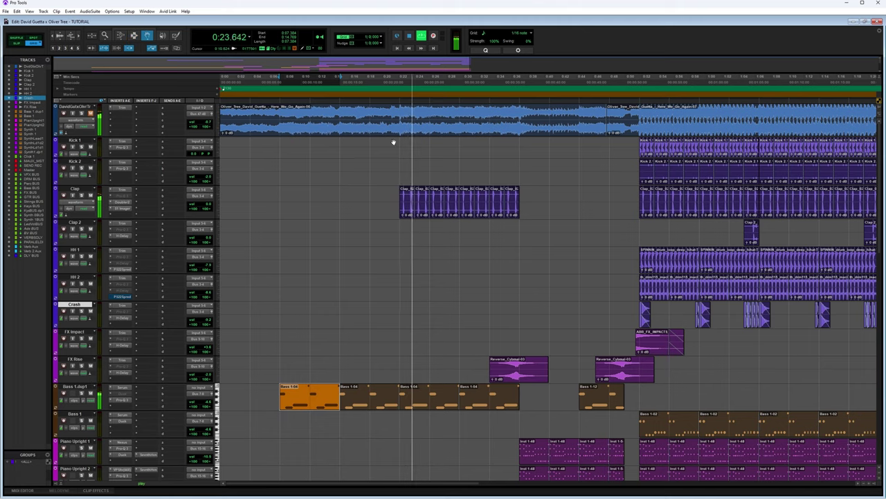
pyautogui.scroll(-1, 491, 213)
pyautogui.scroll(-3, 449, 224)
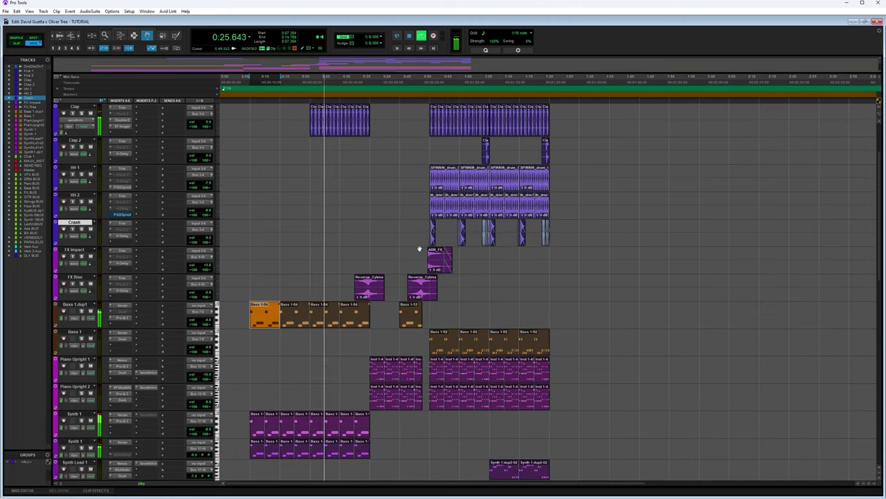
pyautogui.rightClick(79, 277)
pyautogui.click(104, 386)
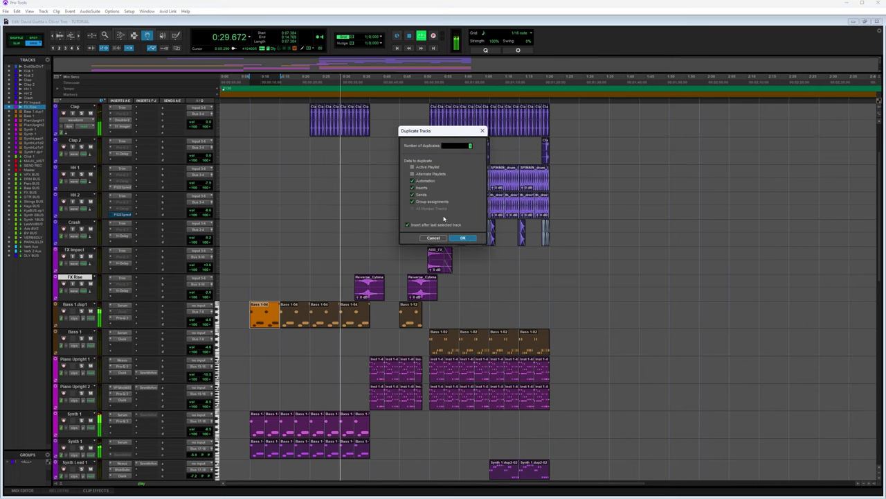
pyautogui.click(444, 238)
pyautogui.scroll(-4, 405, 233)
pyautogui.click(133, 36)
pyautogui.scroll(-1, 338, 189)
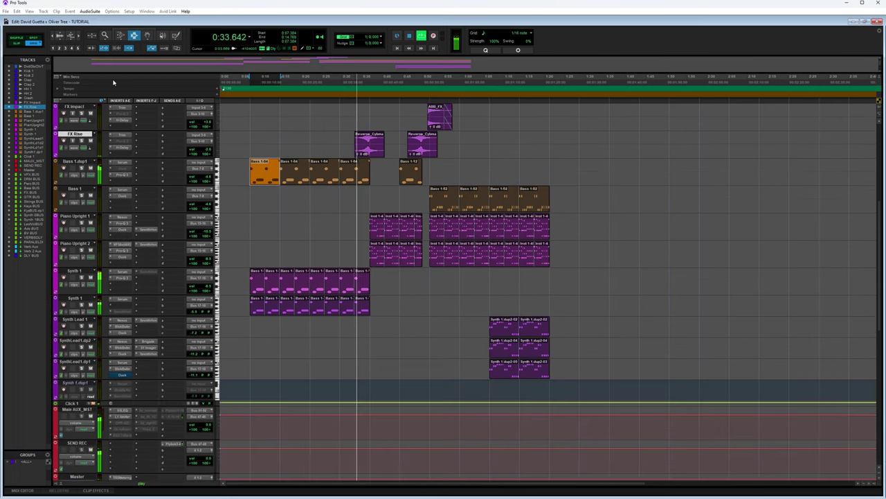
pyautogui.click(146, 36)
pyautogui.scroll(-1, 361, 220)
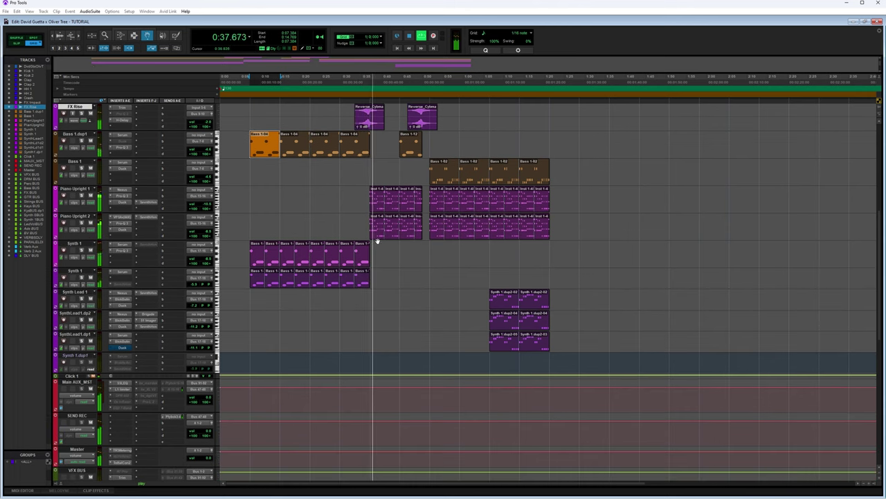
pyautogui.scroll(5, 379, 238)
pyautogui.scroll(-2, 383, 237)
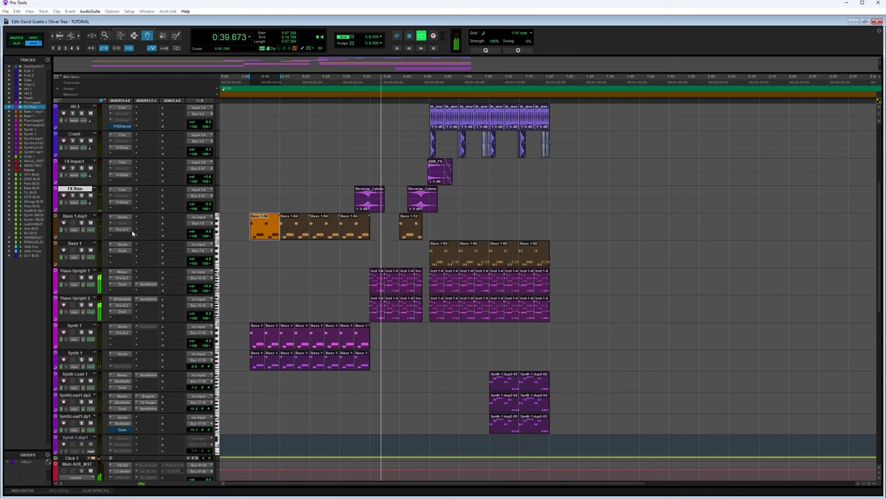
# Stop playback, switch to Splice, search the sound library for "bass drop" and preview BASS_DROP.wav
pyautogui.click(89, 216)
pyautogui.press('space')
pyautogui.click(446, 491)
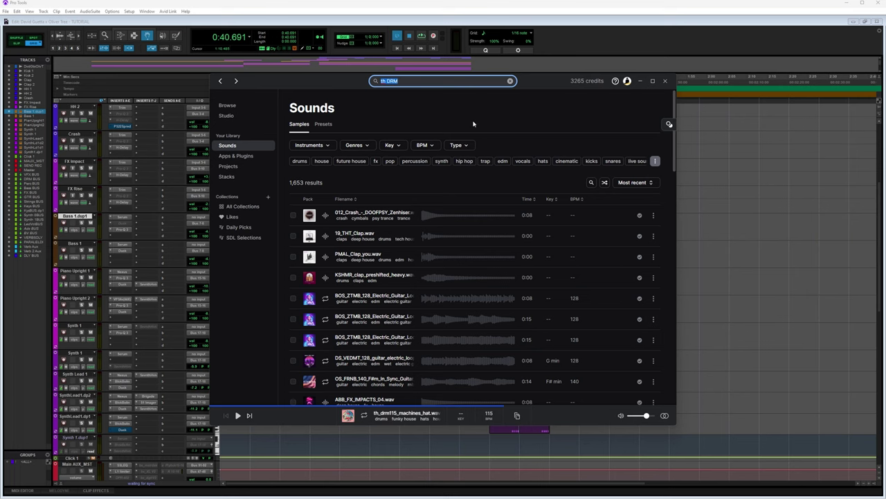
pyautogui.scroll(-3, 484, 159)
pyautogui.scroll(3, 524, 177)
pyautogui.click(327, 216)
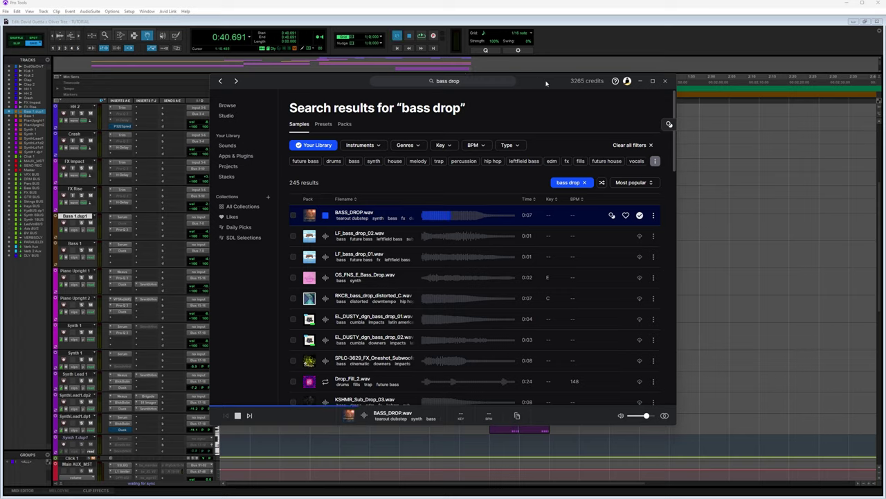
# Preview the two EL_DUSTY_dgn_bass_drop samples and the SPLC-3629_FX_Oneshot sample in the search results
pyautogui.moveTo(546, 84); pyautogui.dragTo(681, 83)
pyautogui.click(459, 320)
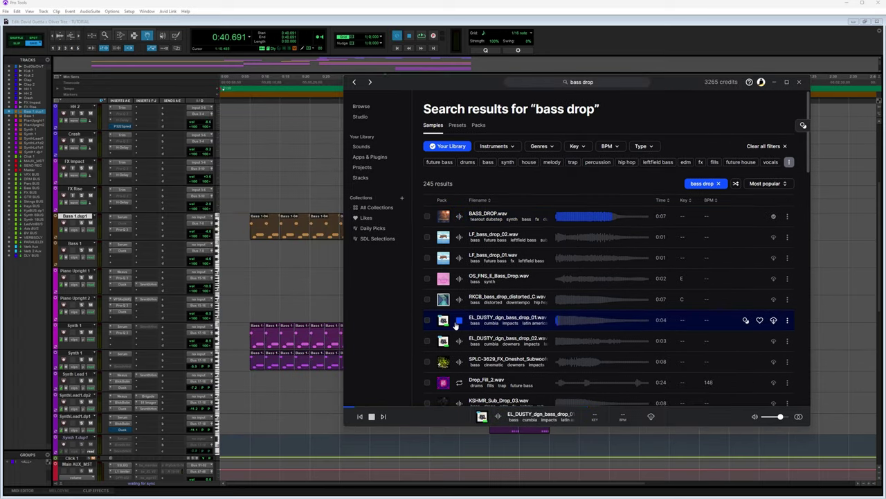
pyautogui.click(459, 341)
pyautogui.click(459, 362)
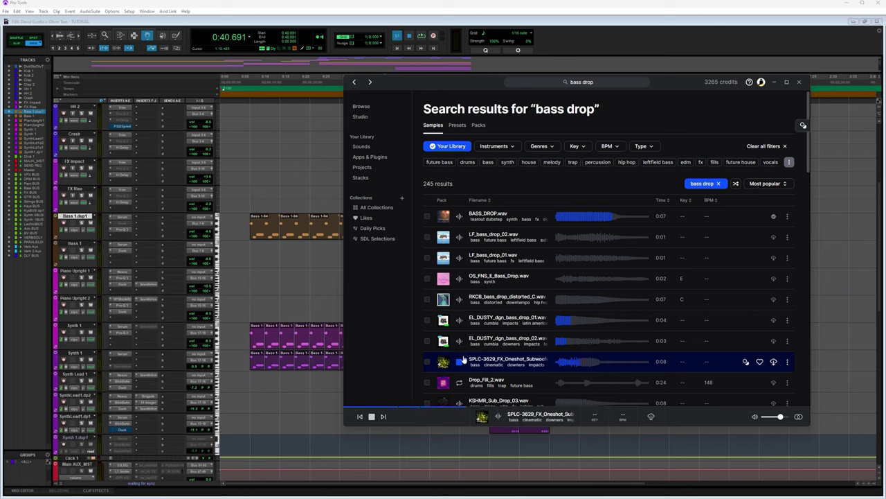
pyautogui.click(459, 342)
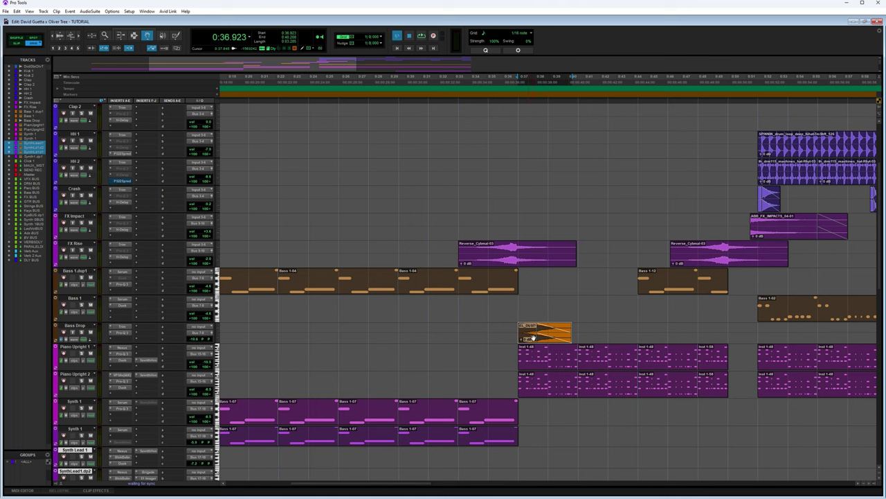
# Check the Pro-Q 3 high-cut filter on the Bass Drop track and audition the bass drop clip
pyautogui.click(123, 333)
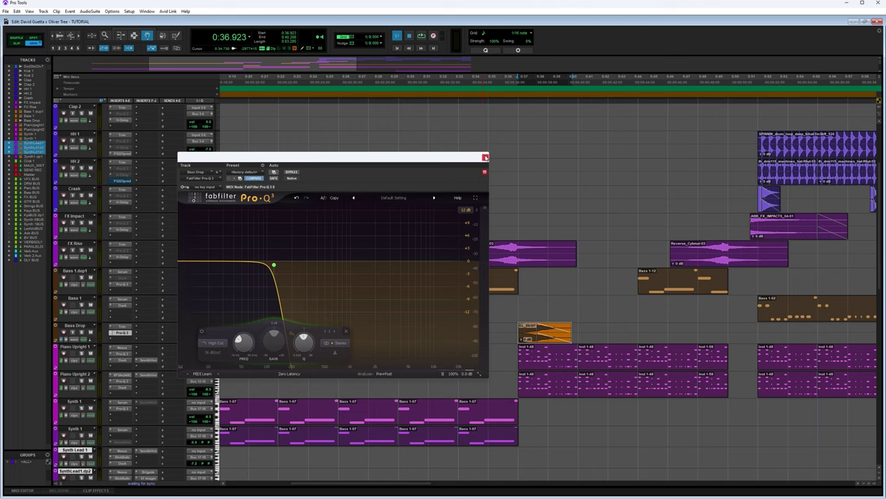
pyautogui.click(485, 157)
pyautogui.press('space')
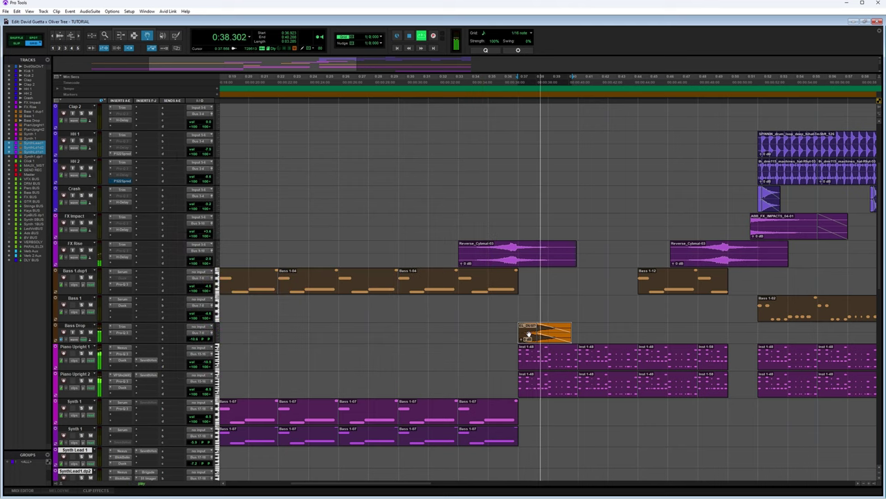
pyautogui.press('space')
# Copy the bass drop clip to just after the original on the Bass Drop track and render the copy reversed
pyautogui.moveTo(531, 336); pyautogui.dragTo(580, 338)
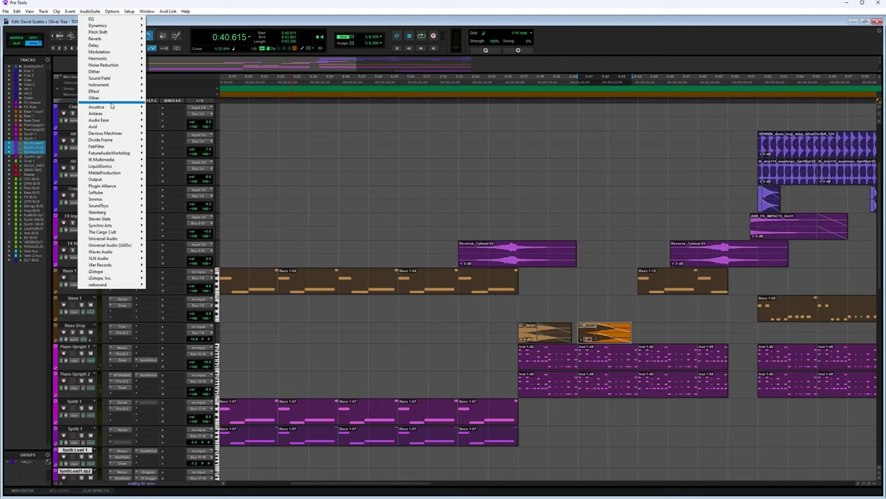
pyautogui.moveTo(113, 102)
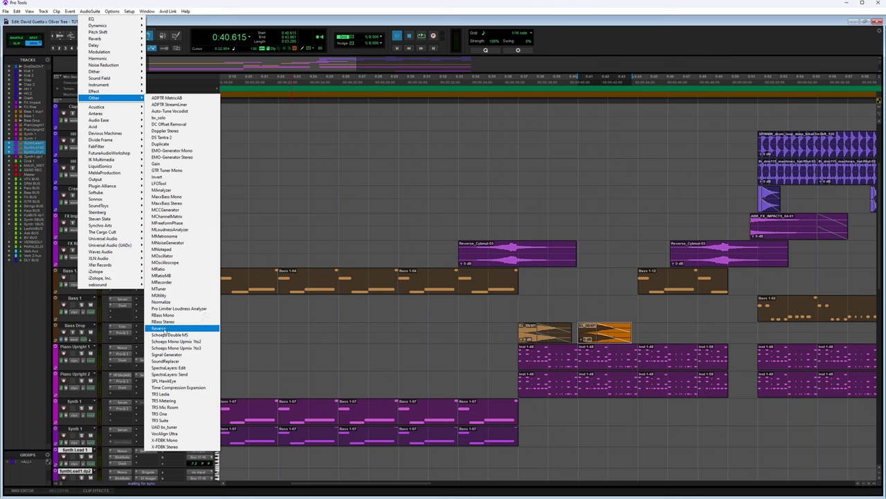
pyautogui.click(163, 329)
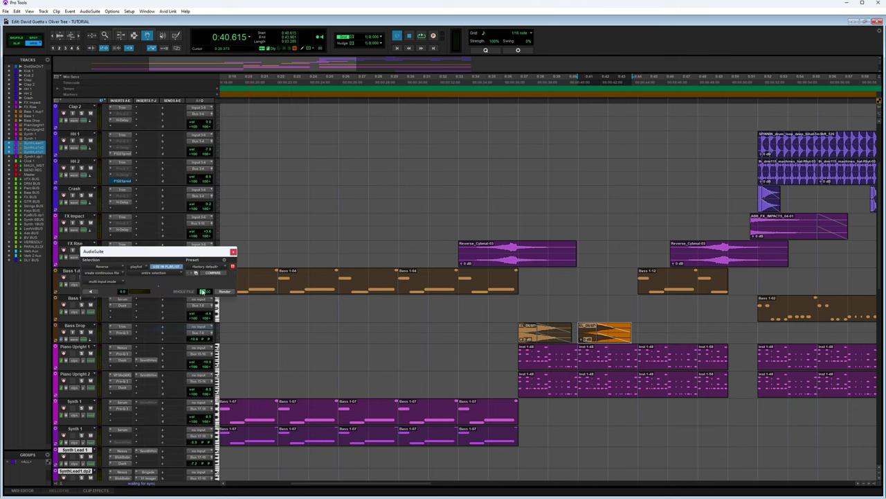
pyautogui.click(229, 292)
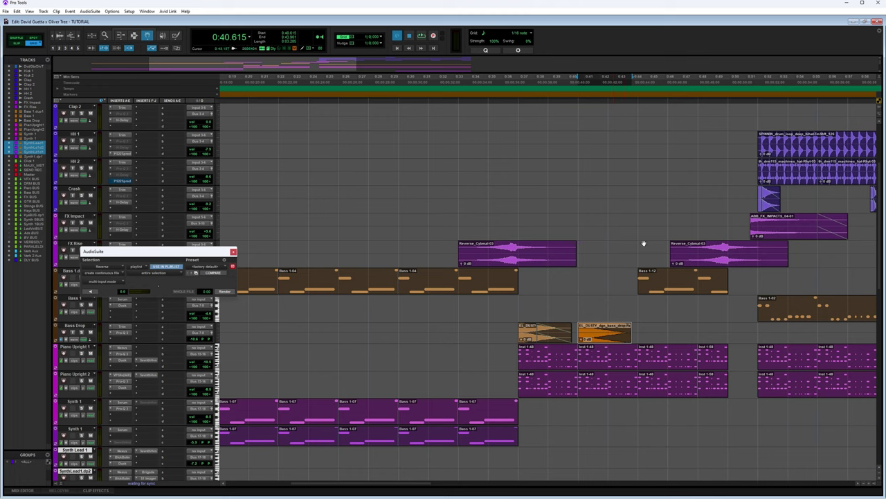
# Trim the end of the reversed bass drop clip to the start of the Bass 1-12 clip and audition the transition
pyautogui.click(640, 80)
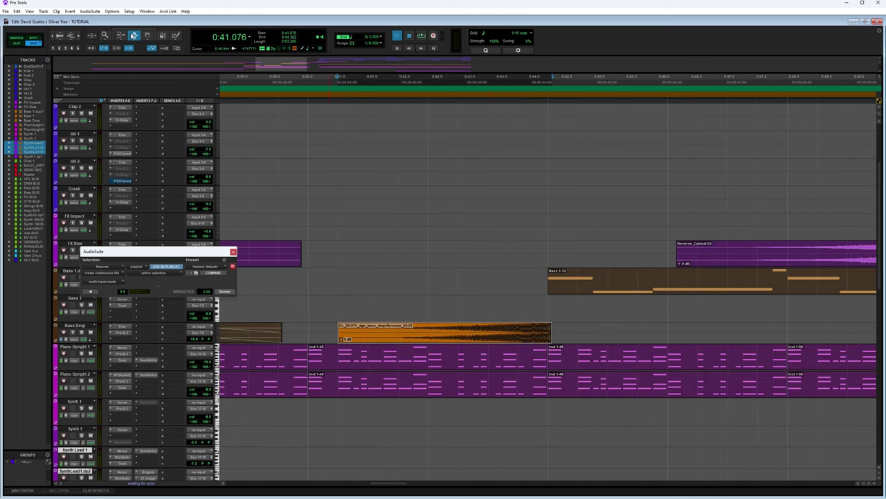
pyautogui.moveTo(606, 319); pyautogui.dragTo(548, 326)
pyautogui.press('Delete')
pyautogui.press('r')
pyautogui.press('r')
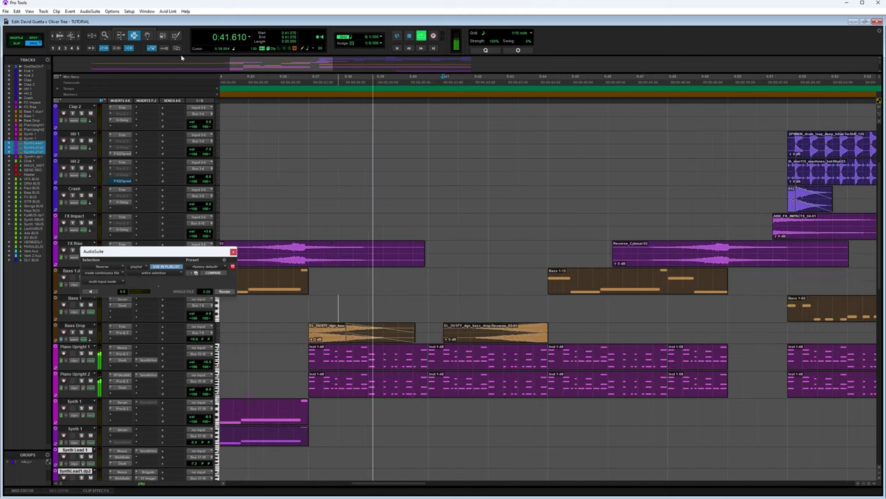
pyautogui.click(144, 37)
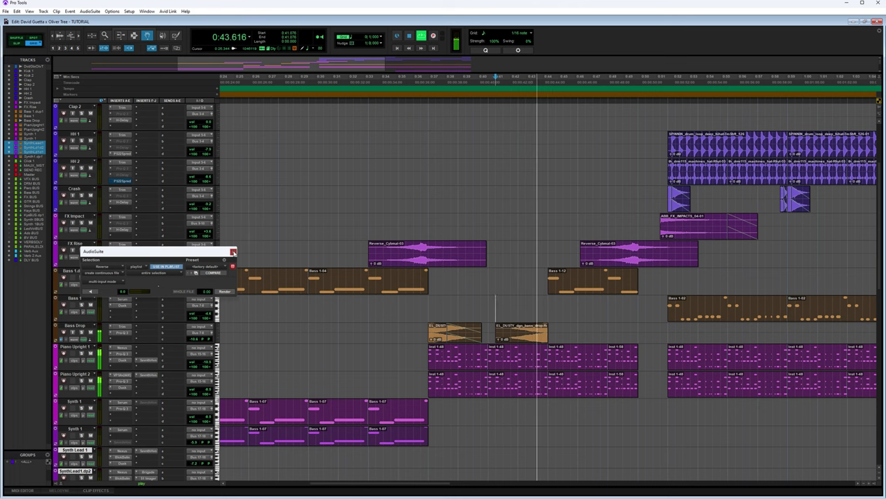
# Close the Reverse processing window, cut away the beginning of the reversed bass drop clip and fade in the remaining part
pyautogui.click(233, 252)
pyautogui.moveTo(489, 330); pyautogui.dragTo(534, 333)
pyautogui.press('Delete')
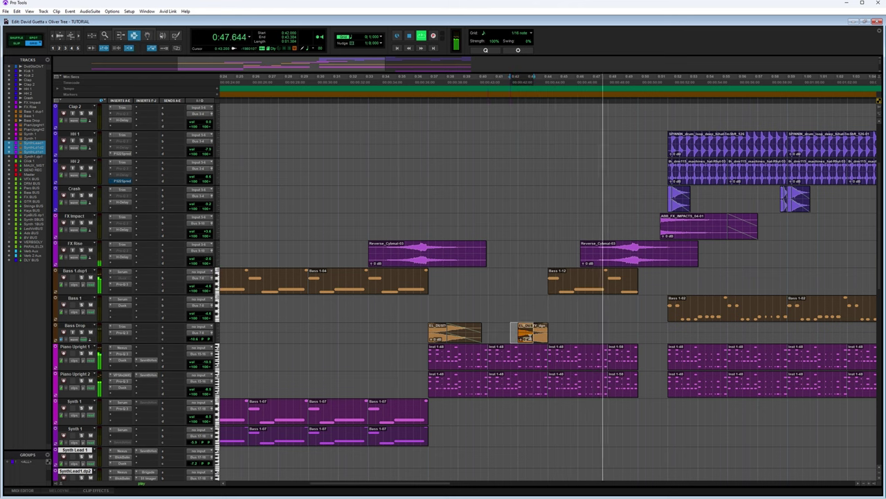
pyautogui.press('r')
pyautogui.press('r')
pyautogui.hotkey('ctrl', ']')
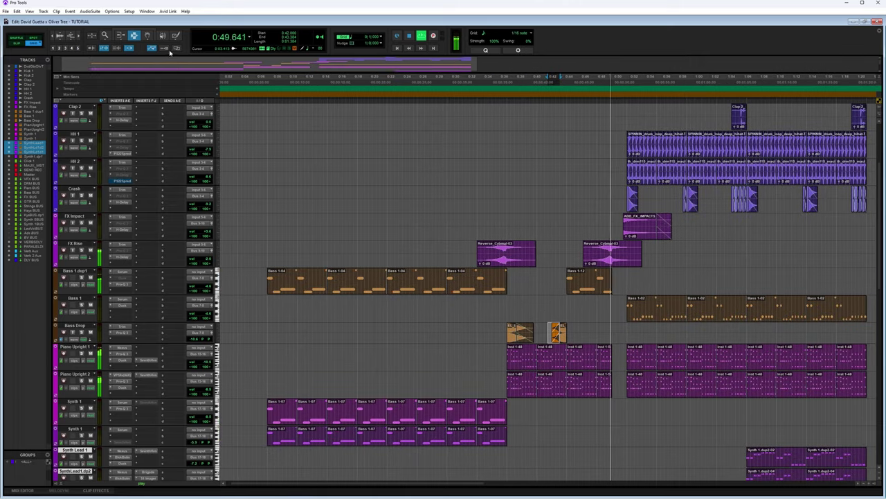
# Review the wider arrangement during playback and open the Seventh Heaven reverb on the Synth Lead 1 track
pyautogui.click(146, 37)
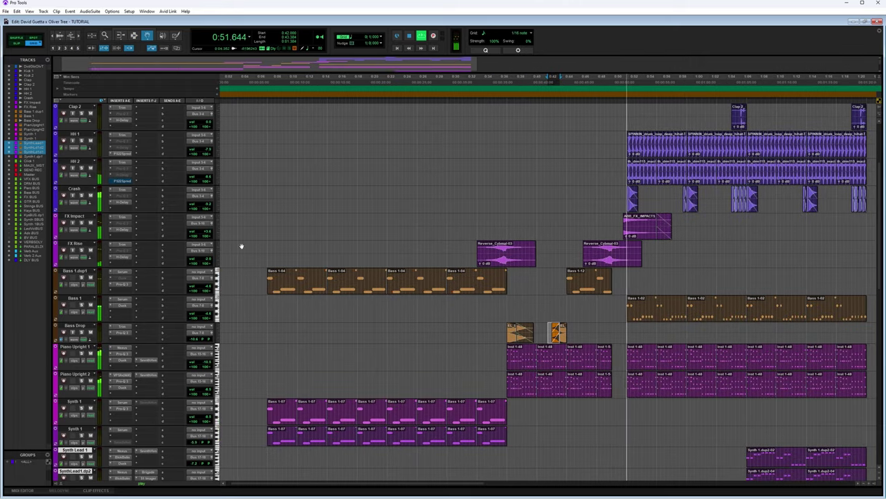
pyautogui.hotkey('ctrl', '[')
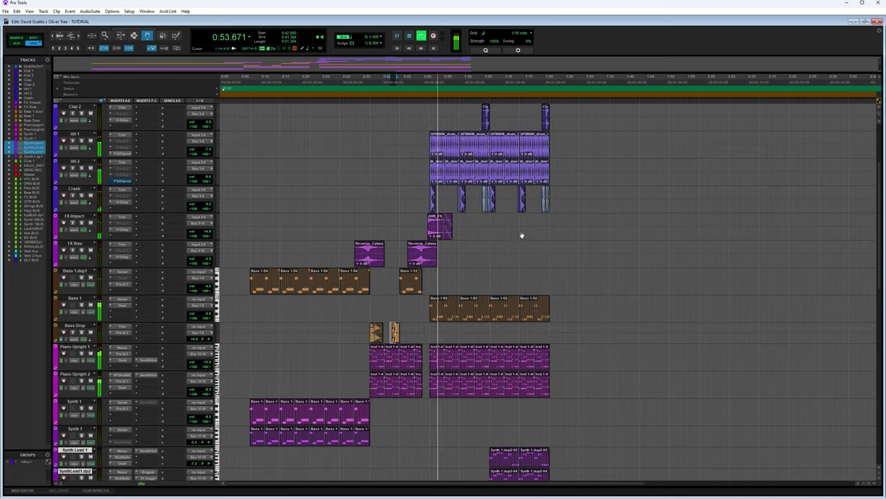
pyautogui.scroll(-5, 406, 234)
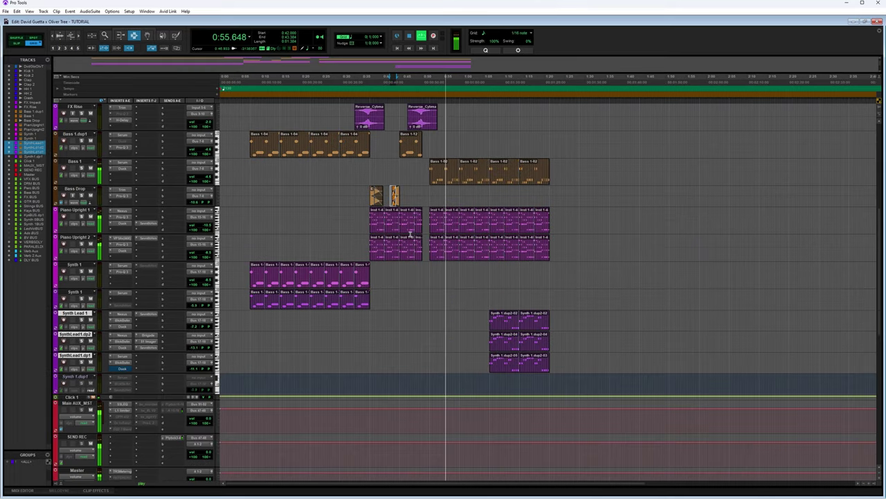
pyautogui.click(148, 315)
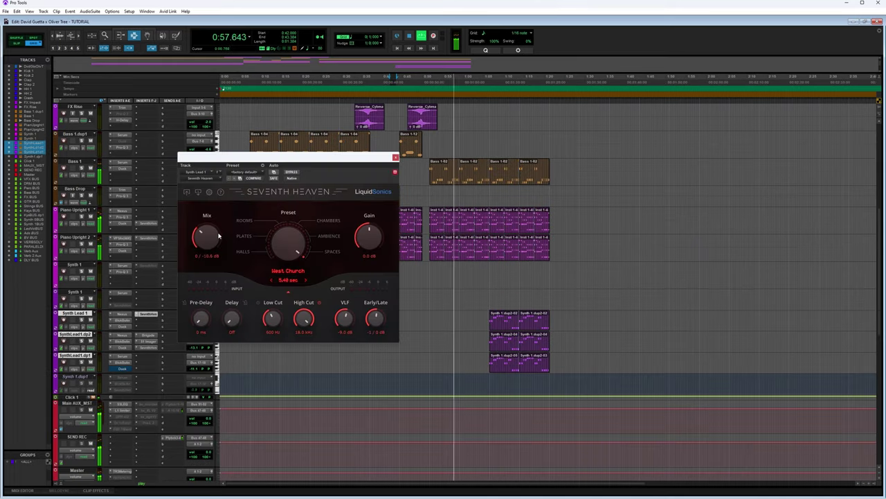
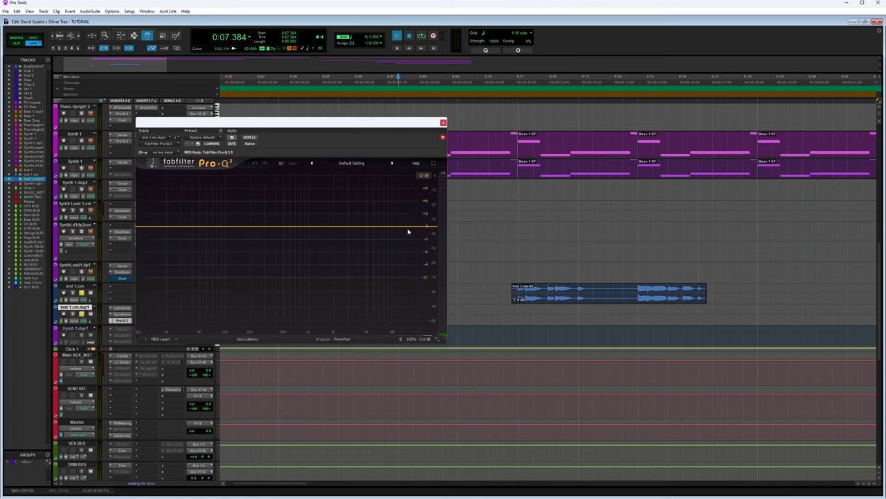
# Add a high-cut and a low-cut filter in Pro-Q 3 on the Inst 1.cm.dup1 track and close the equalizer
pyautogui.moveTo(408, 231); pyautogui.dragTo(340, 231)
pyautogui.click(148, 231)
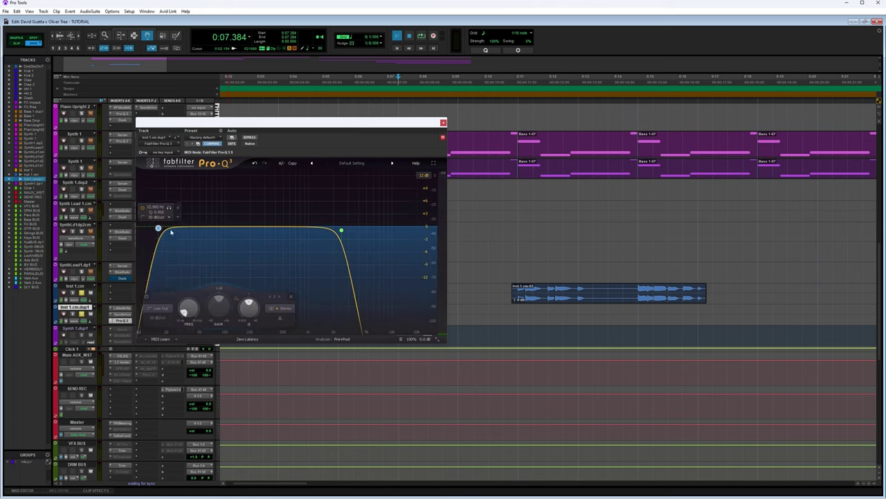
pyautogui.moveTo(171, 232); pyautogui.dragTo(195, 230)
pyautogui.click(443, 123)
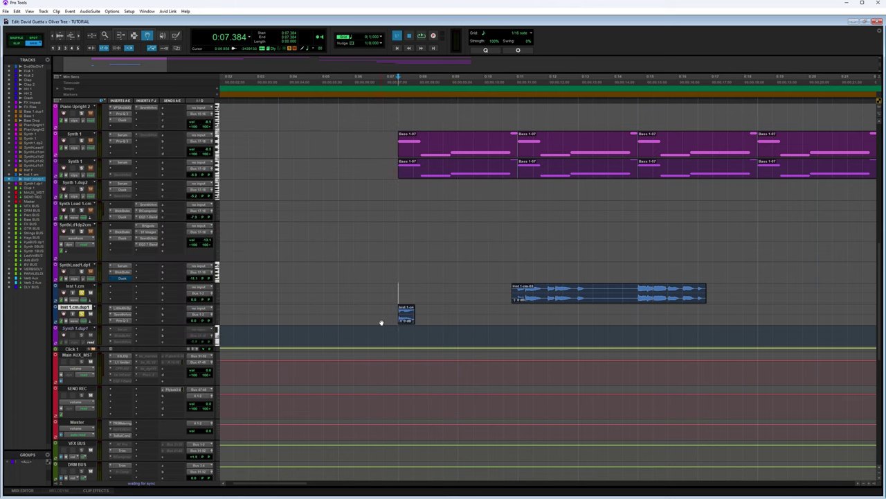
# Compress the Inst 1.cm.dup1 track with RCompressor at threshold -28.1 and ratio 7.43, and audition it unsoloed with the synths
pyautogui.click(151, 309)
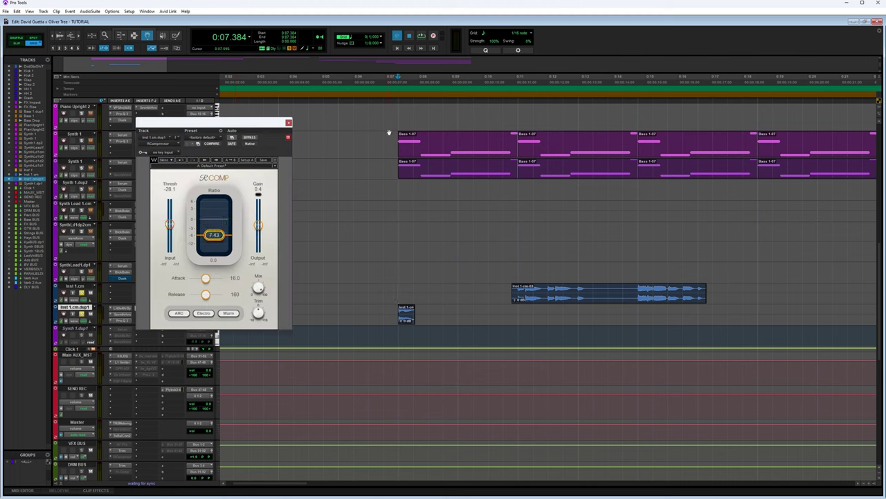
pyautogui.press('space')
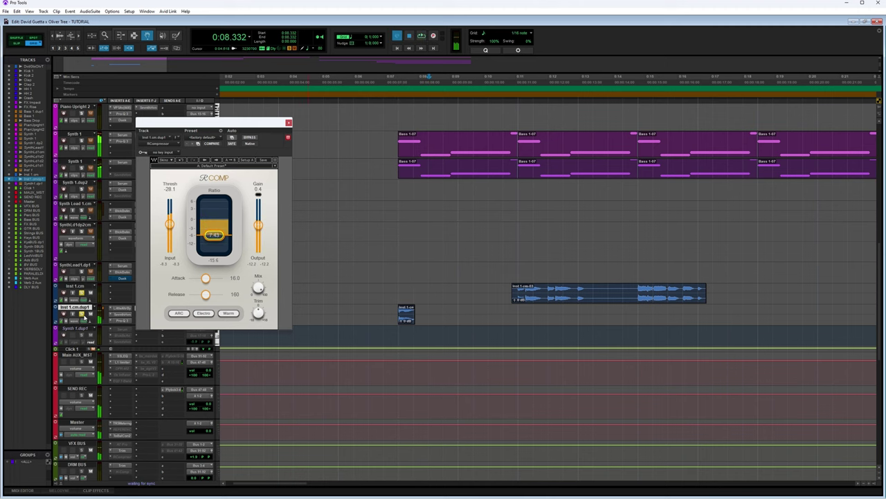
pyautogui.press('space')
pyautogui.press('space')
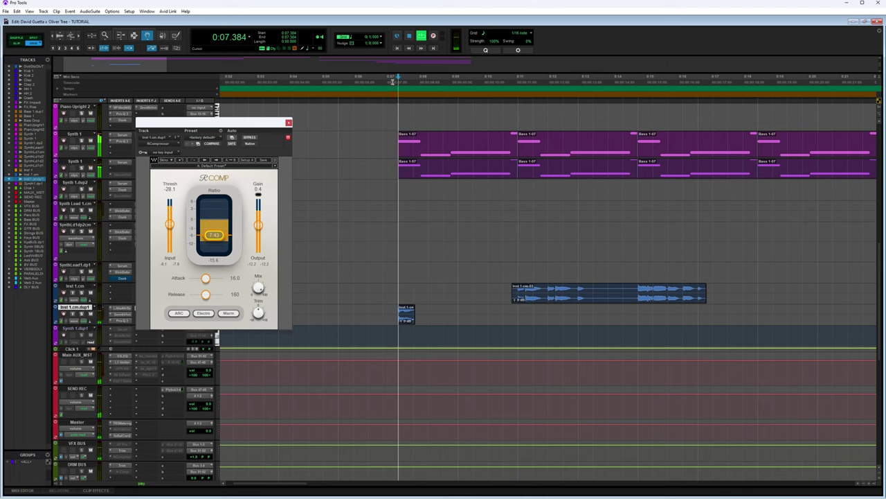
# Mute the long clip on the Inst 1.cm track and close the compressor window
pyautogui.click(530, 298)
pyautogui.hotkey('ctrl', 'm')
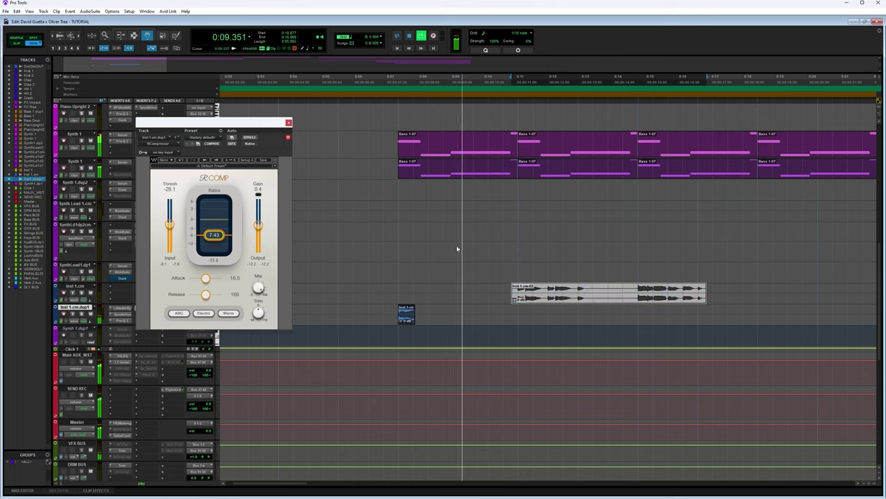
pyautogui.click(456, 245)
pyautogui.click(289, 122)
# Copy the short Inst 1.cm.dup1 clip to the start of the third Bass 1-07 clip and audition the placement
pyautogui.press('r')
pyautogui.moveTo(344, 320); pyautogui.dragTo(435, 318)
pyautogui.press('t')
pyautogui.press('space')
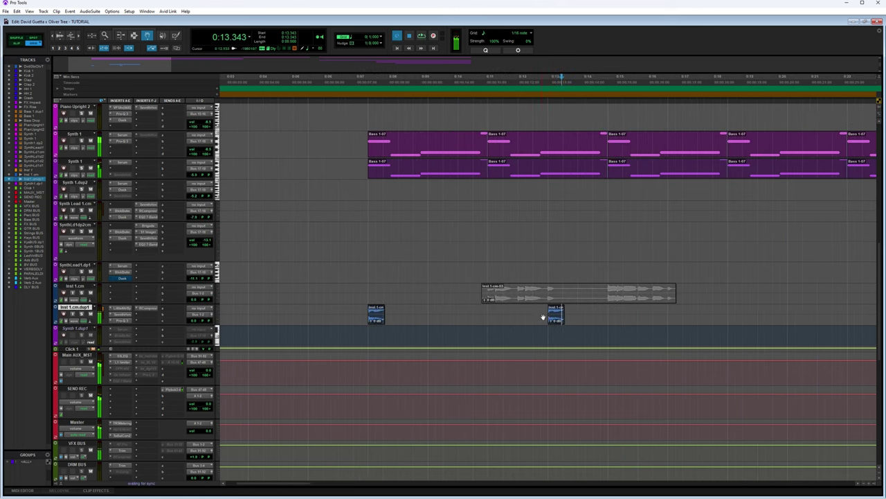
pyautogui.moveTo(612, 314); pyautogui.dragTo(612, 315)
pyautogui.click(592, 79)
pyautogui.press('r')
pyautogui.press('space')
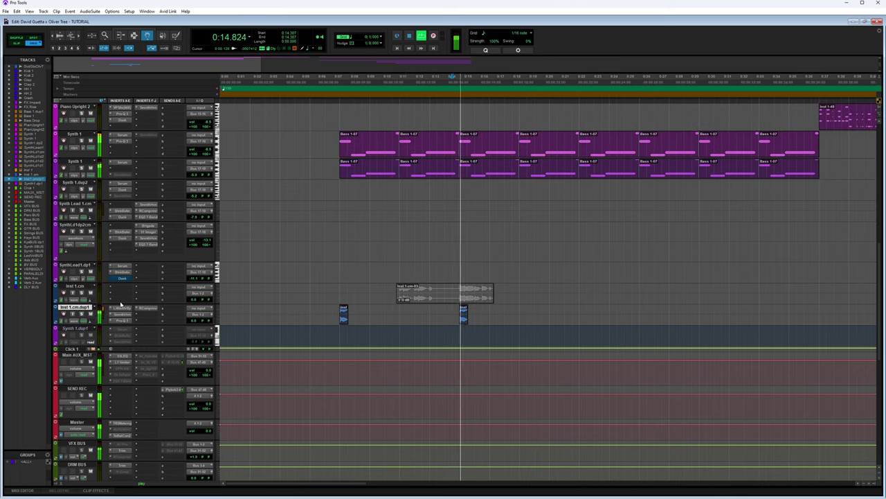
pyautogui.press('space')
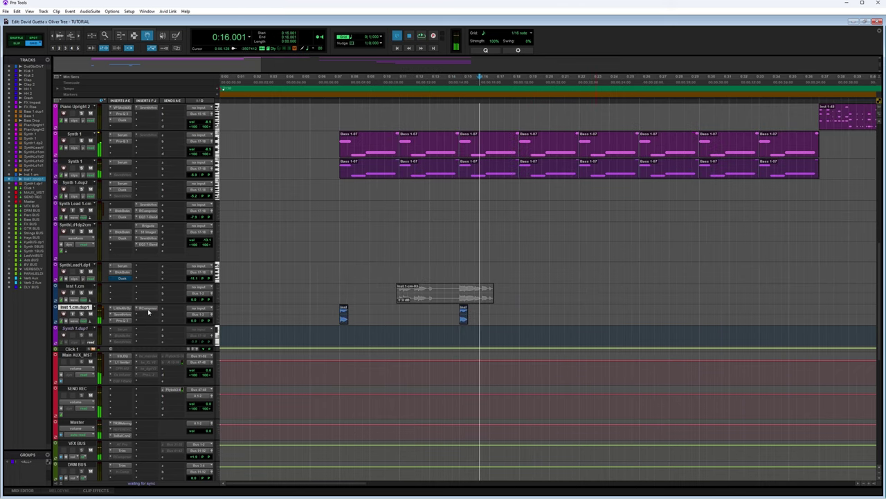
# Insert a stereo H-Delay before the compressor on the Inst 1.cm.dup1 track, set its delay to 1/4 and audition it
pyautogui.click(148, 311)
pyautogui.press('Down')
pyautogui.press('Down')
pyautogui.press('Return')
pyautogui.write('h-delay')
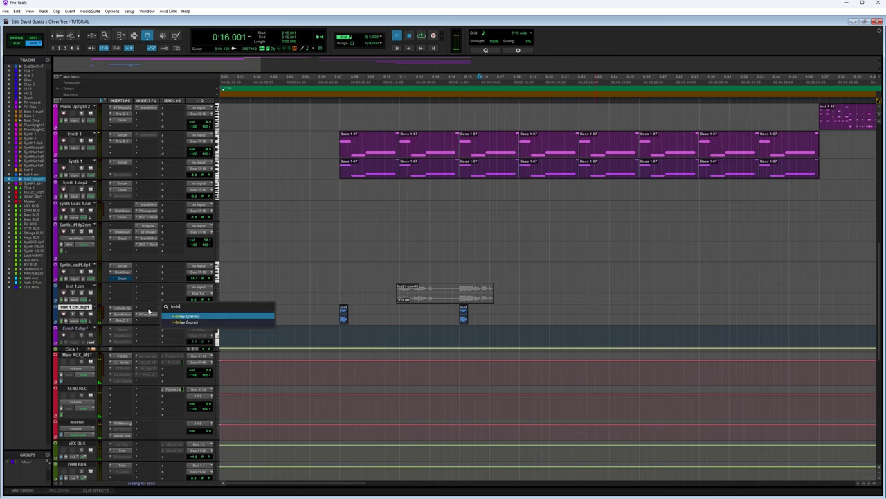
pyautogui.press('Return')
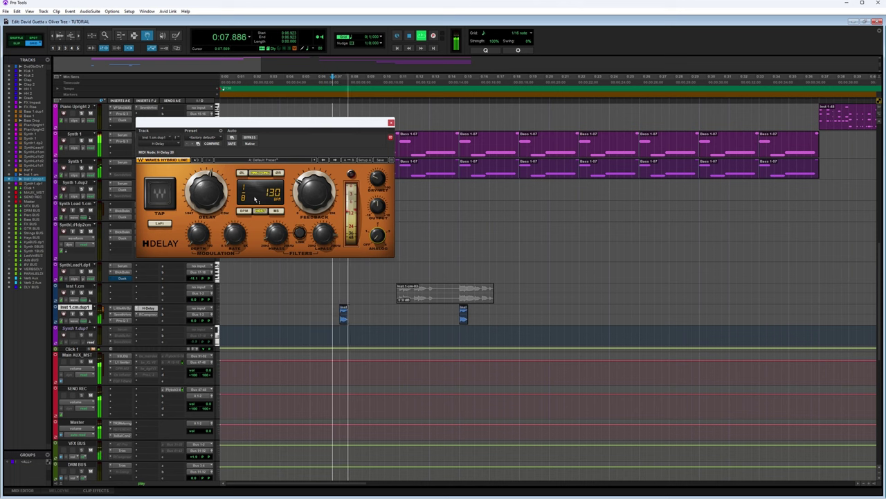
pyautogui.moveTo(206, 192); pyautogui.dragTo(206, 180)
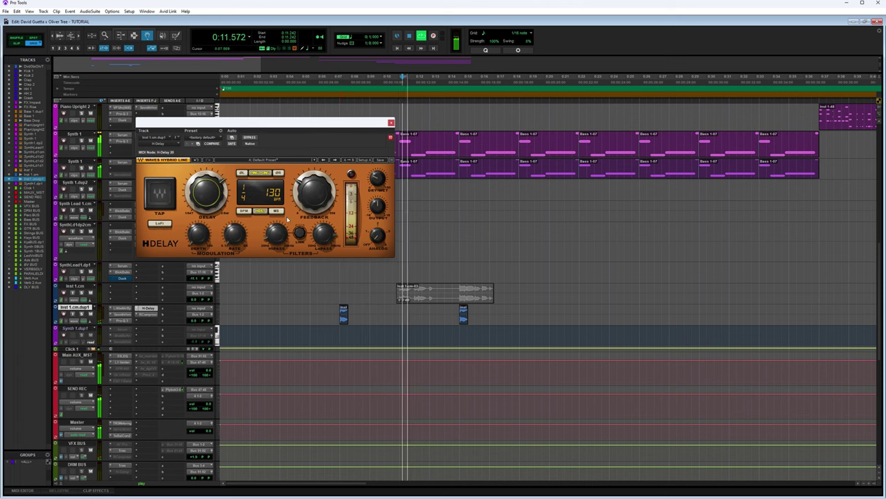
pyautogui.press('space')
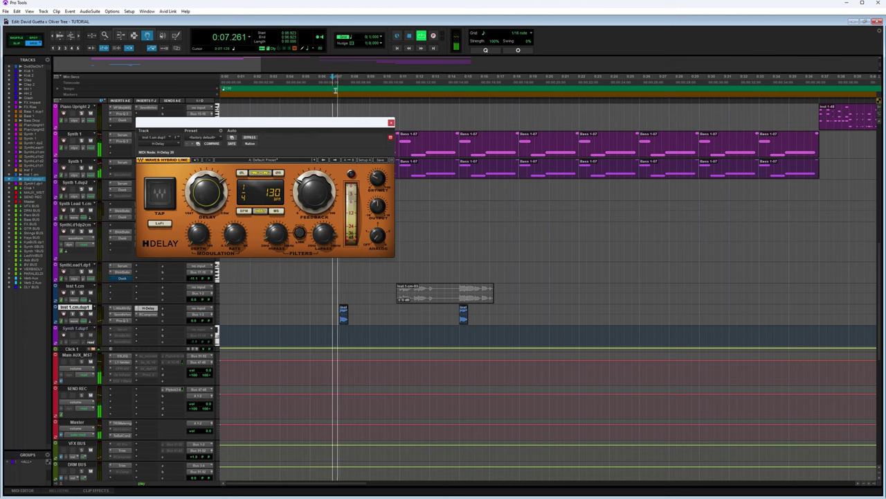
pyautogui.click(391, 123)
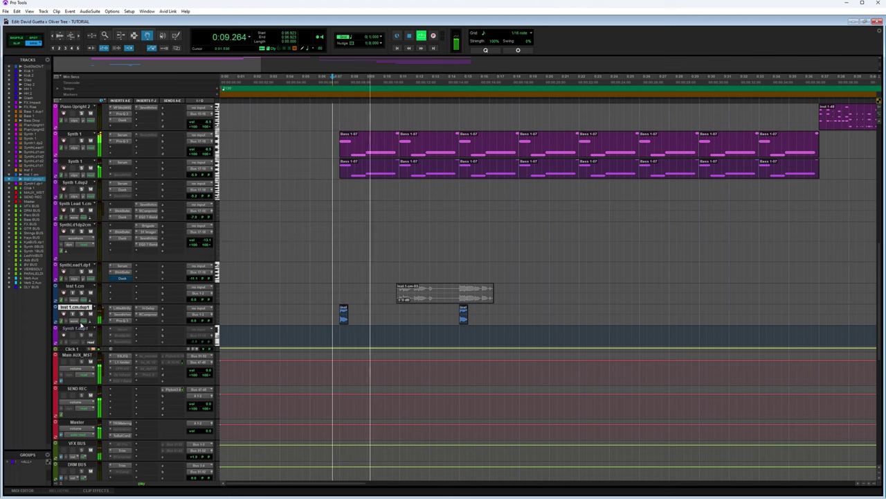
# Rename the Inst 1.cm.dup1 track as VFX 1 and set the grid to 1 bar
pyautogui.doubleClick(81, 308)
pyautogui.write('VFX 1')
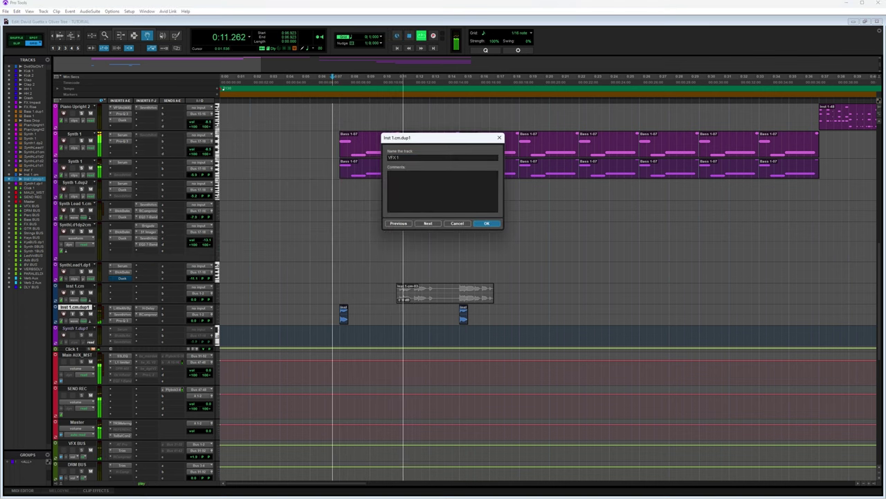
pyautogui.press('Return')
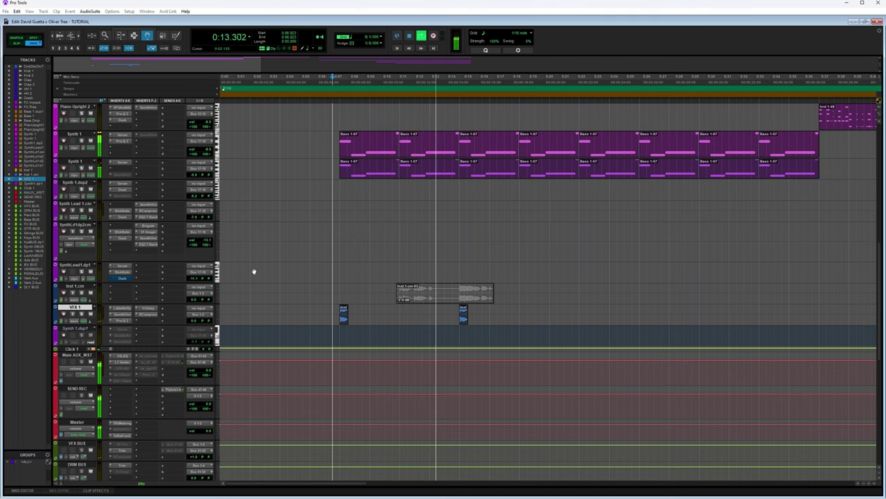
pyautogui.click(369, 38)
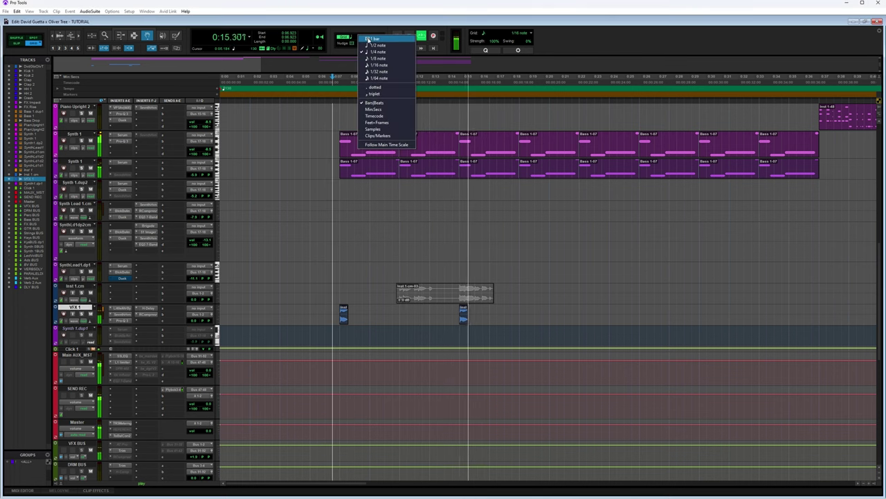
pyautogui.click(369, 38)
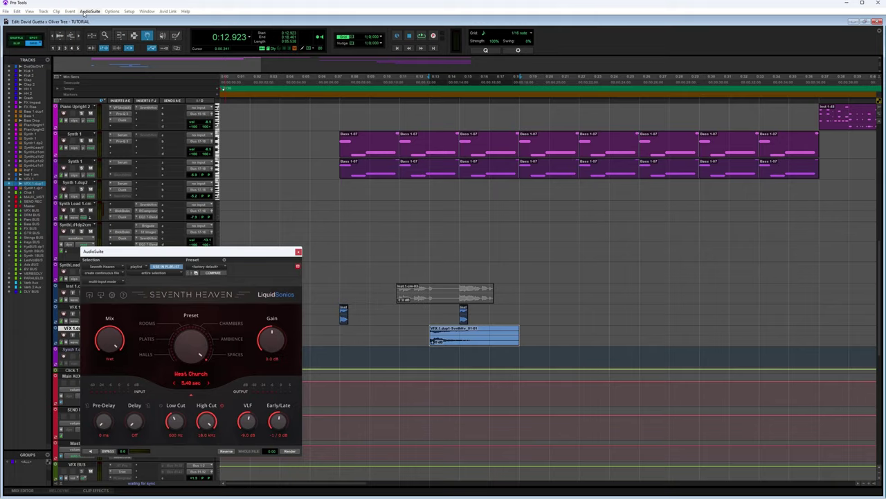
# Reverse the reverb-rendered clip on the VFX 1.dup1 track and move it so it ends where the first VFX 1 clip begins
pyautogui.click(86, 11)
pyautogui.moveTo(103, 98)
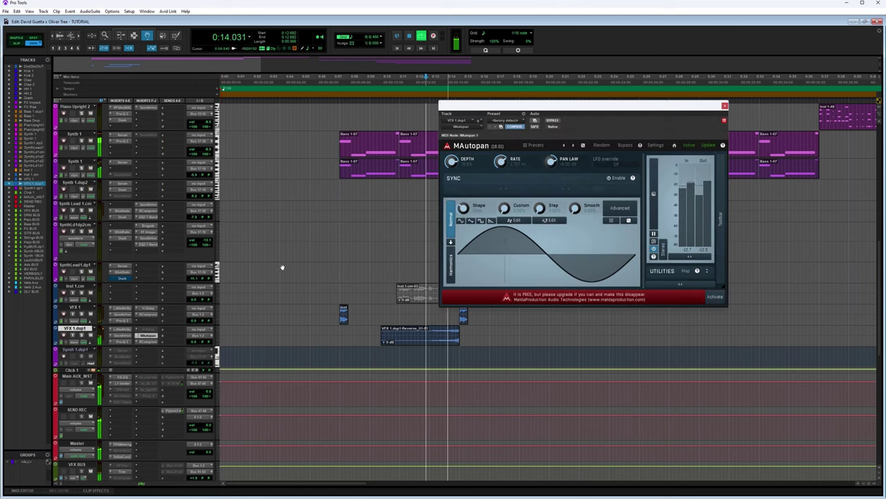
pyautogui.moveTo(456, 342); pyautogui.dragTo(339, 341)
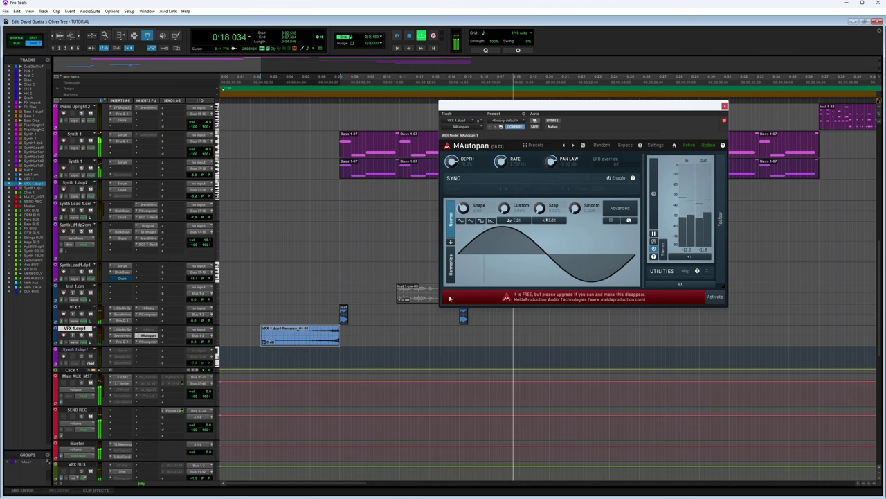
pyautogui.press('r')
pyautogui.click(148, 336)
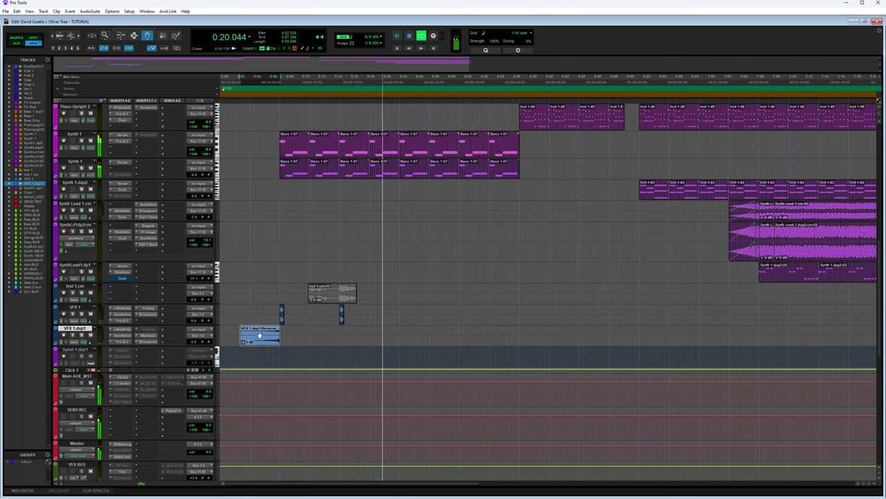
# Copy the reversed reverb clip and the short VFX 1 clip so they meet at the start of the fifth Bass 1-07 clip
pyautogui.moveTo(259, 335); pyautogui.dragTo(402, 315)
pyautogui.scroll(1, 427, 324)
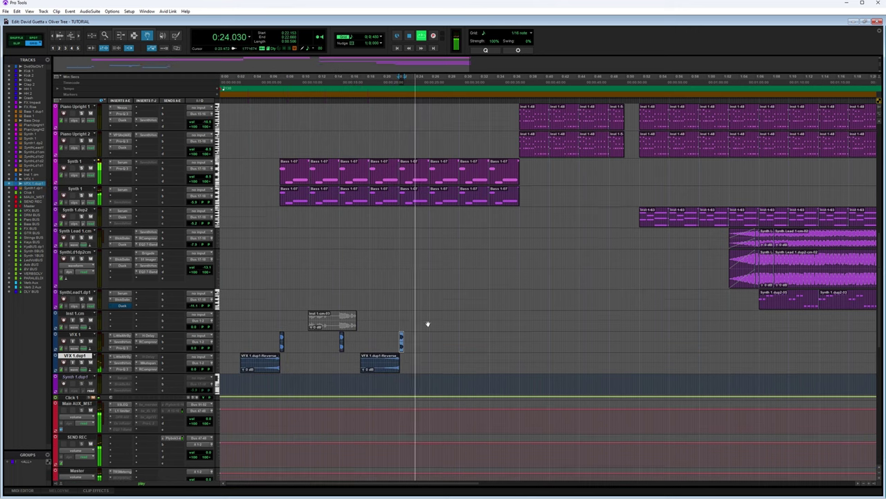
pyautogui.scroll(4, 428, 324)
pyautogui.scroll(-5, 415, 325)
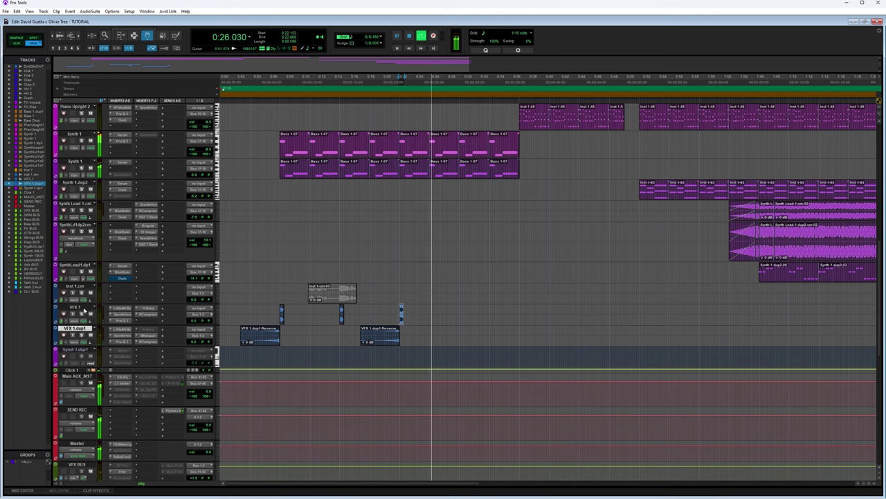
# Duplicate the VFX 1 track and adjust the pitch and formant in Little AlterBoy on the duplicate
pyautogui.rightClick(84, 311)
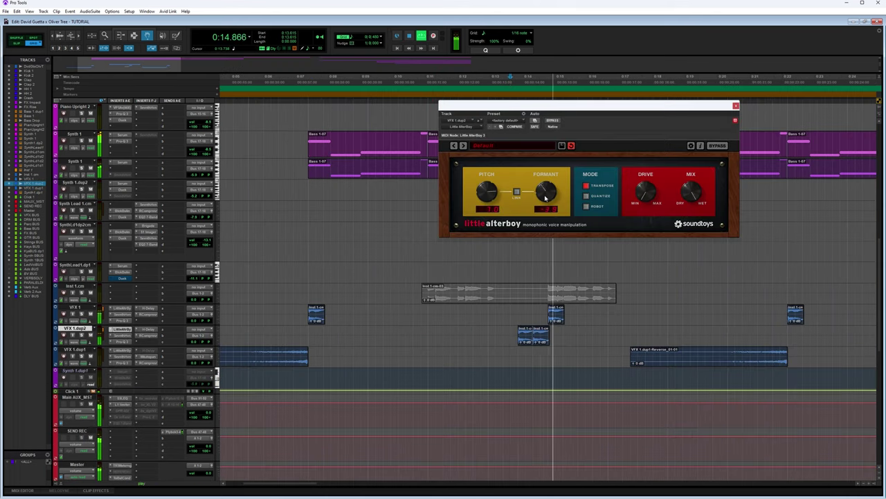
pyautogui.click(735, 106)
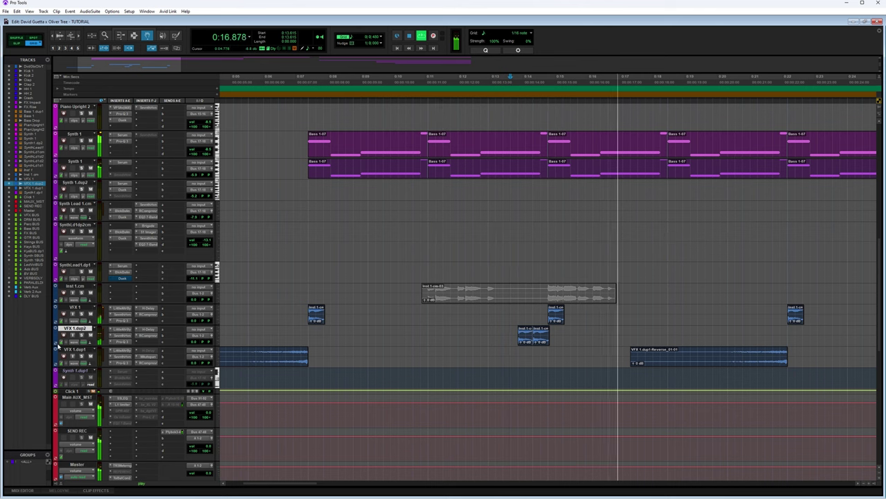
# Show the pan automation of VFX 1.dup2 and automate its first short clip hard left and its second hard right
pyautogui.click(56, 343)
pyautogui.click(85, 352)
pyautogui.moveTo(106, 371)
pyautogui.click(139, 371)
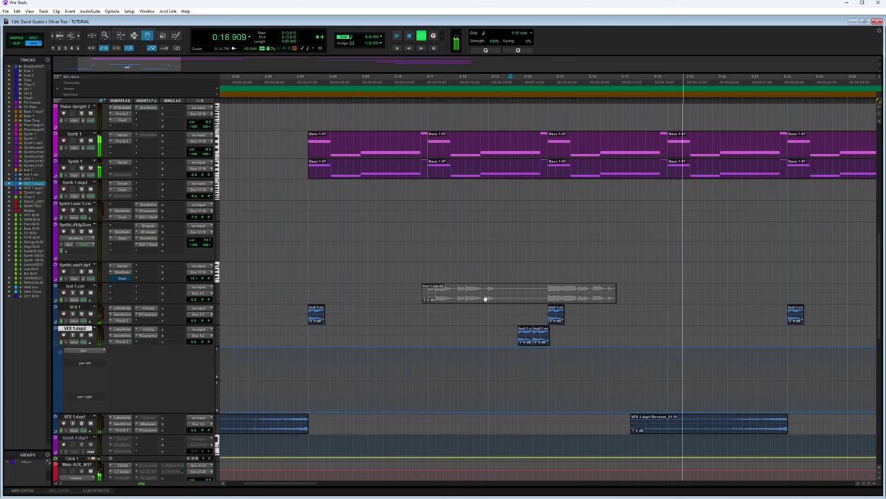
pyautogui.press('t')
pyautogui.press('t')
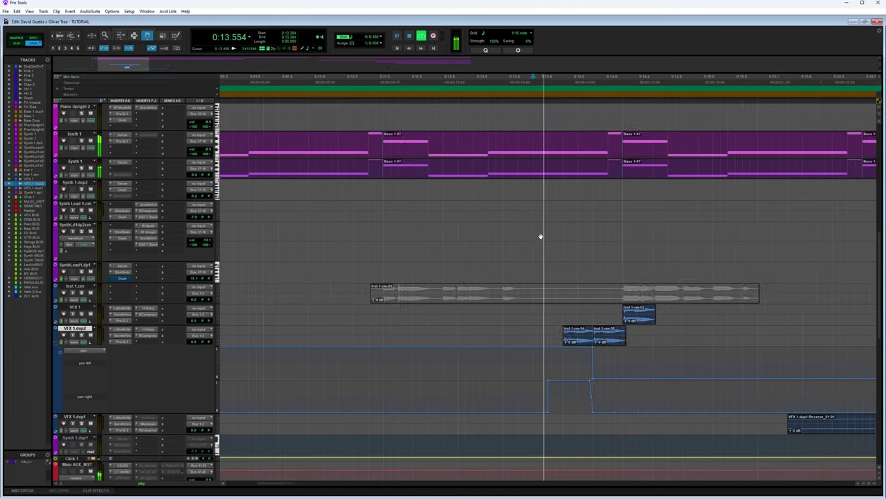
pyautogui.press('t')
pyautogui.press('t')
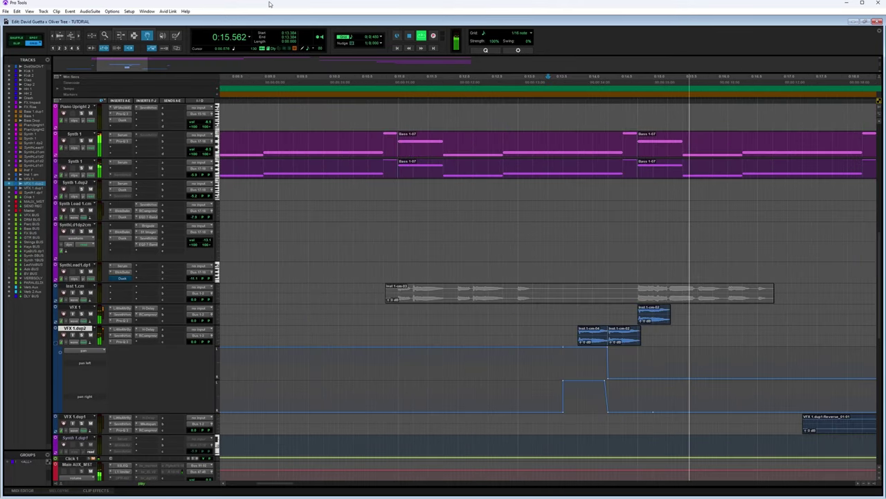
# Play the arrangement from just before the two short VFX 1.dup2 clips to check their panning
pyautogui.click(134, 35)
pyautogui.press('F2')
pyautogui.moveTo(580, 337); pyautogui.dragTo(571, 337)
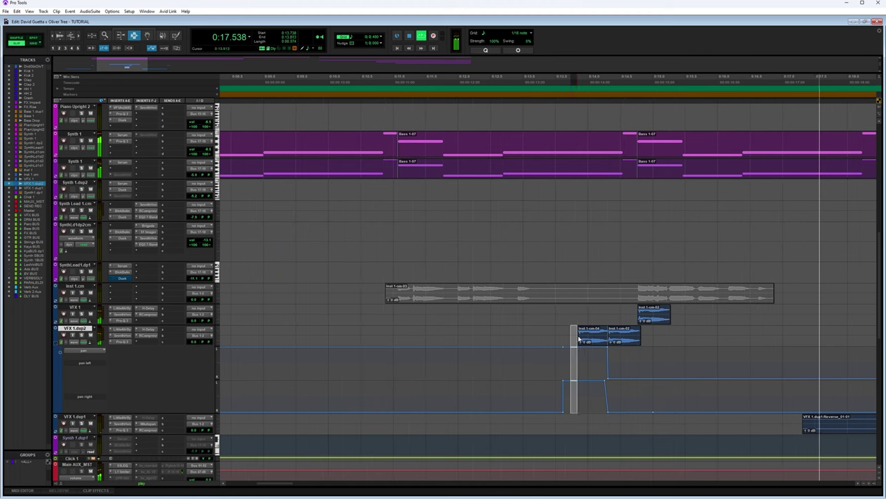
pyautogui.press('f')
pyautogui.press('space')
pyautogui.hotkey('ctrl', '[')
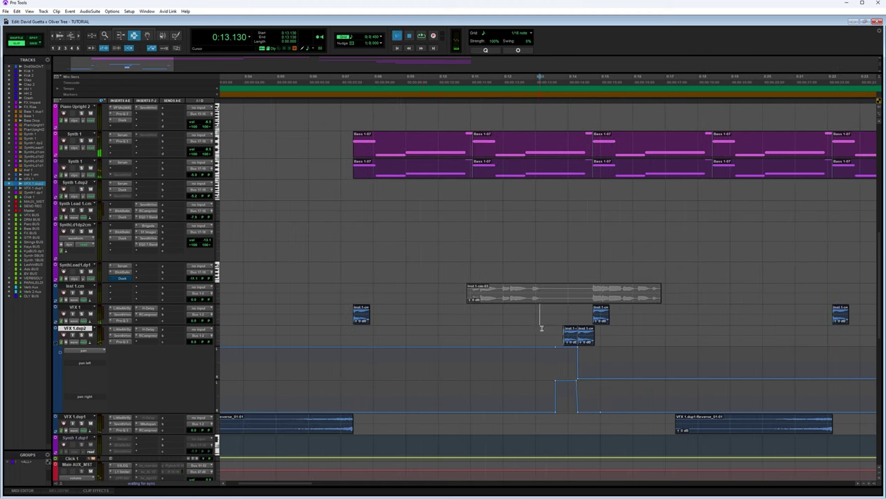
pyautogui.press('space')
pyautogui.hotkey('ctrl', '[')
pyautogui.click(148, 37)
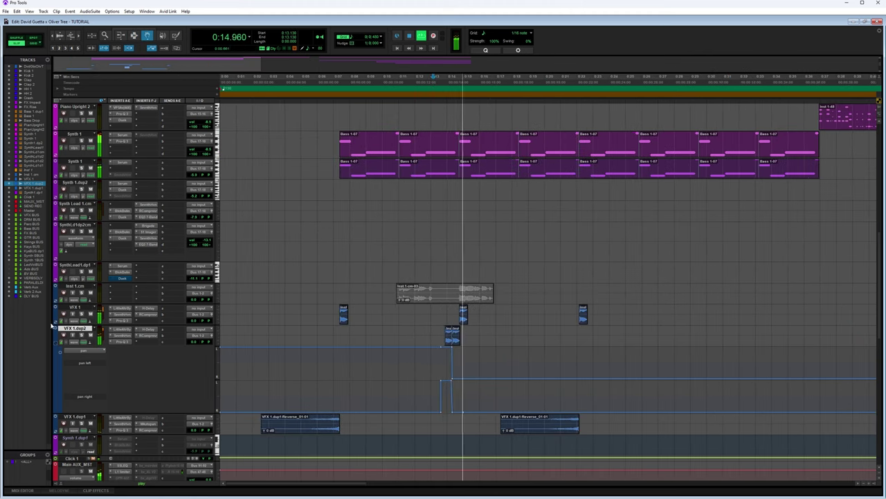
# Hide the pan automation lane, rename the VFX 1.dup2 track as VFX 2, and set the grid to 1 bar
pyautogui.click(56, 343)
pyautogui.doubleClick(76, 330)
pyautogui.write('VFX 2')
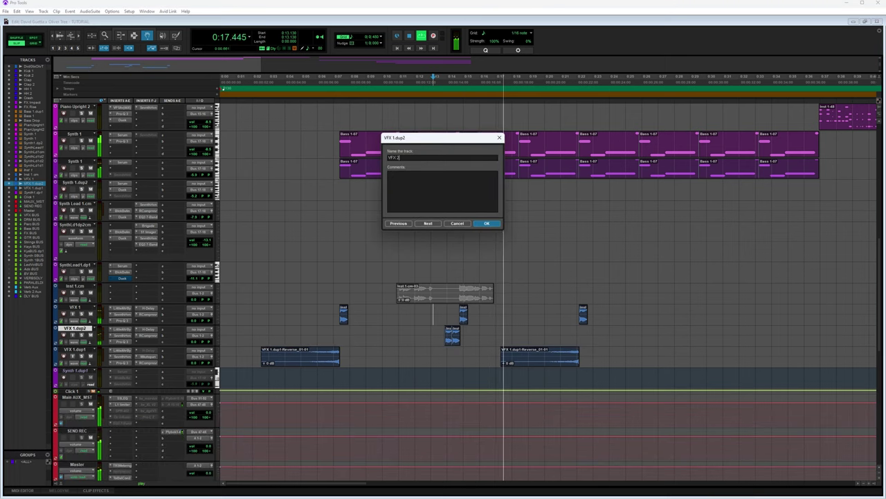
pyautogui.press('Return')
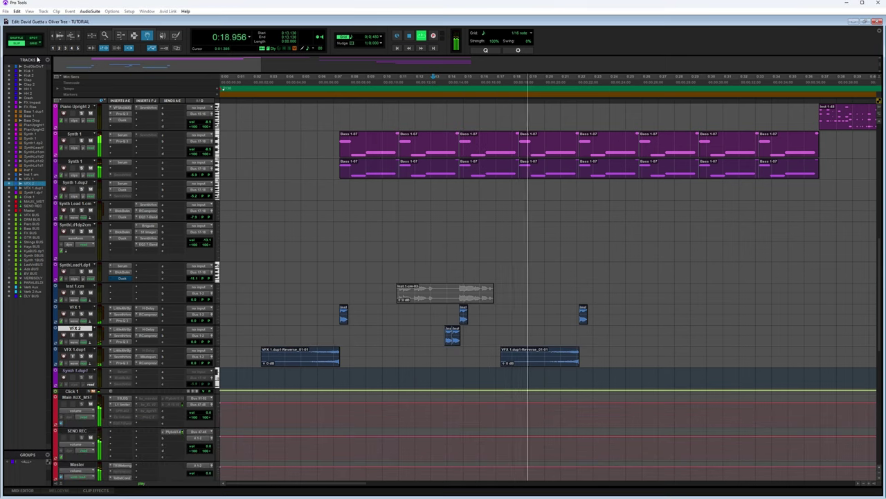
pyautogui.click(366, 36)
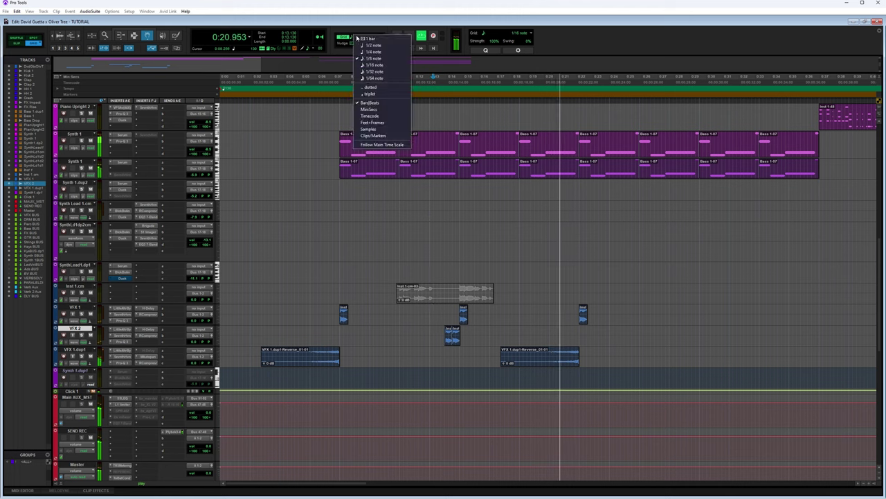
pyautogui.click(374, 128)
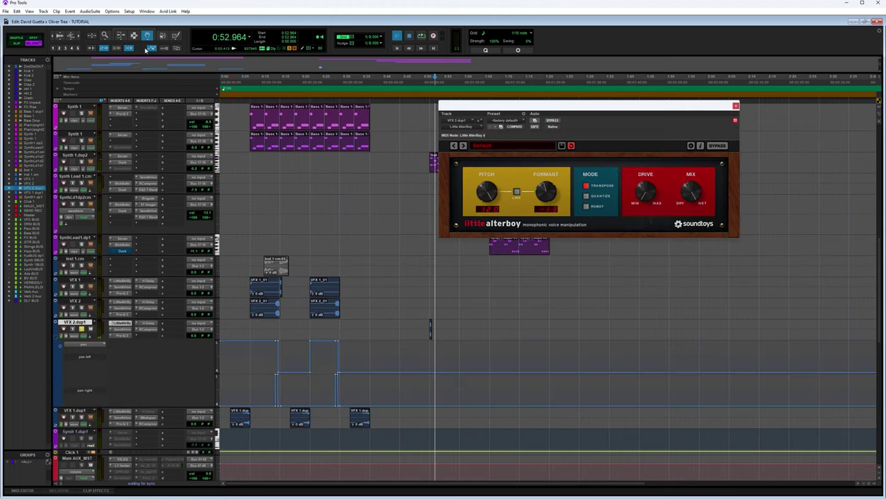
# Delete the pan automation on the VFX 2.dup1 track and hide its lane while playing back the short clip
pyautogui.moveTo(272, 360); pyautogui.dragTo(460, 383)
pyautogui.press('Delete')
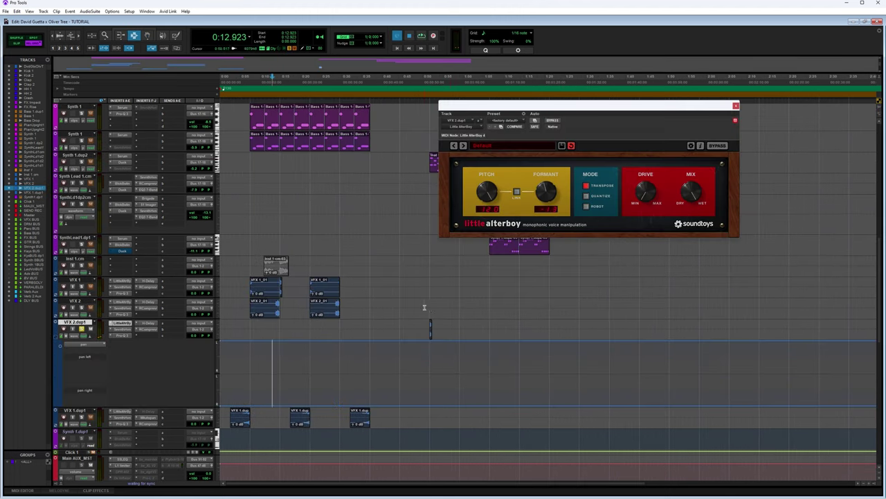
pyautogui.click(422, 308)
pyautogui.press('space')
pyautogui.press('t')
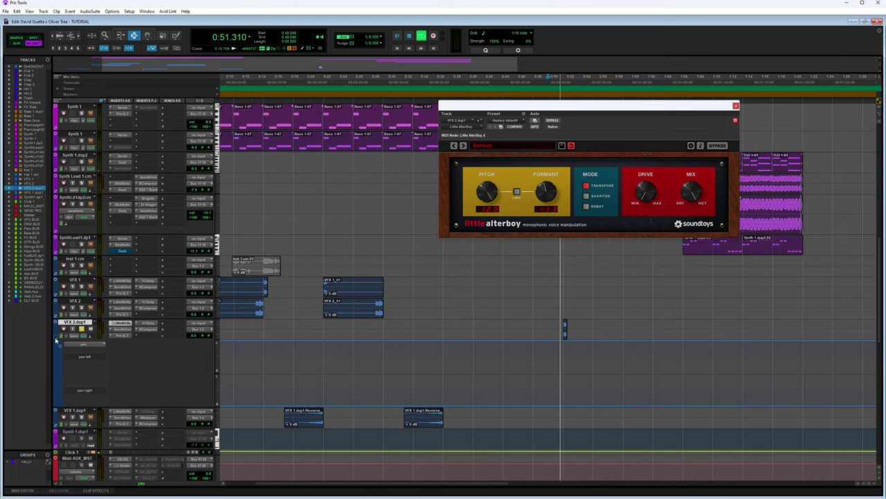
pyautogui.click(56, 339)
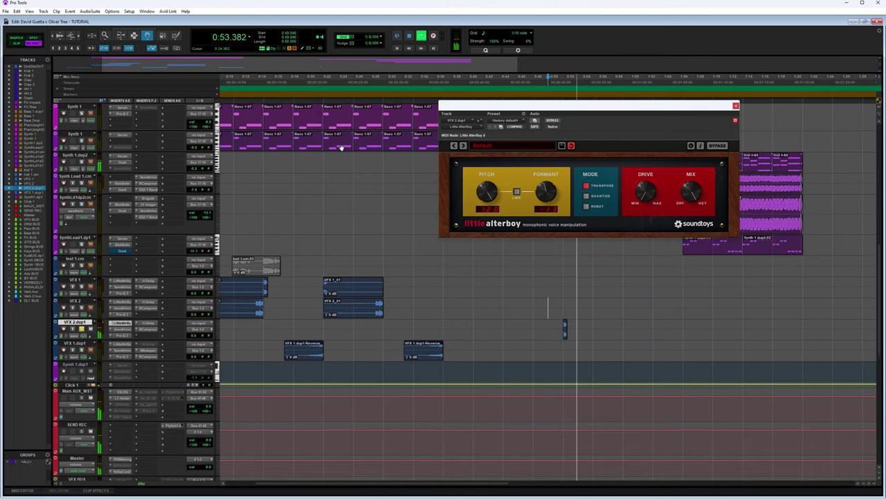
# Close Little AlterBoy and place a copy of the short VFX 2.dup1 clip on VFX 2 where the SynthLead1.dp1 clips begin
pyautogui.click(736, 106)
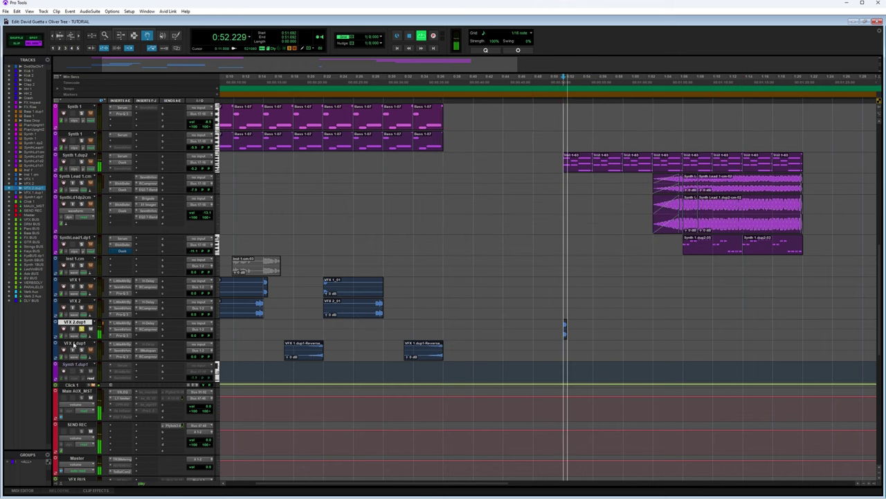
pyautogui.hotkey('ctrl', ']')
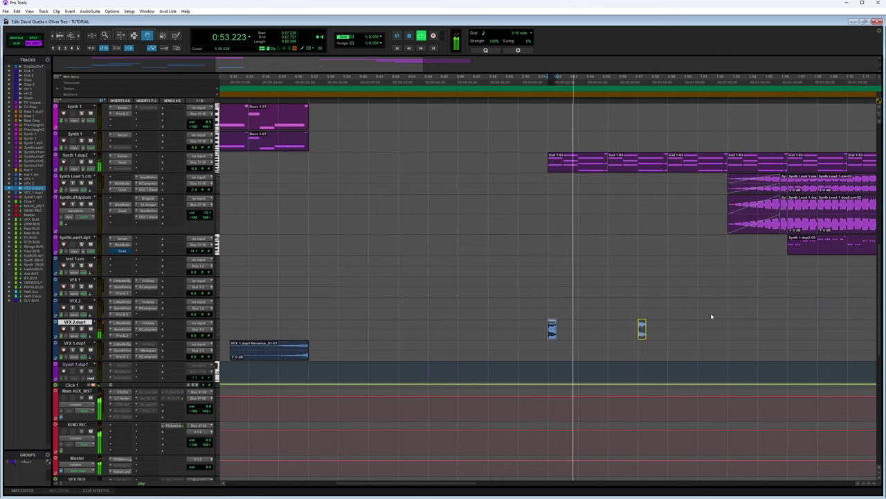
pyautogui.hotkey('ctrl', '[')
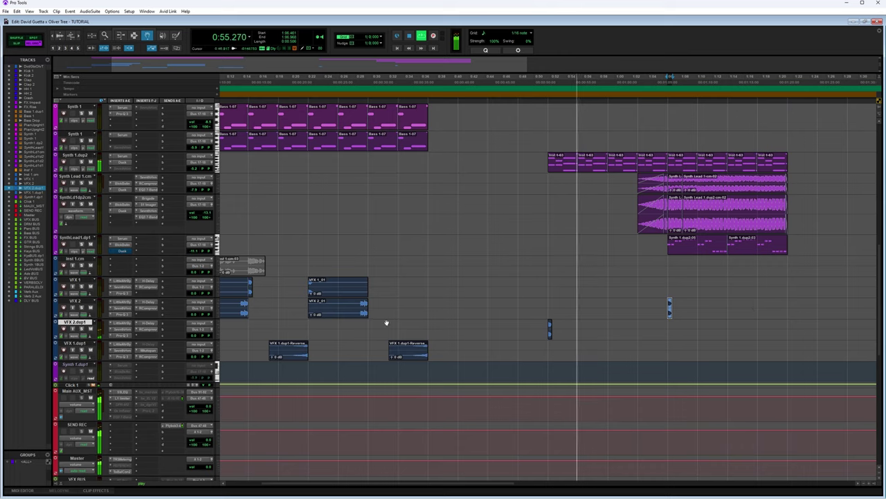
pyautogui.hscroll(2, 386, 322)
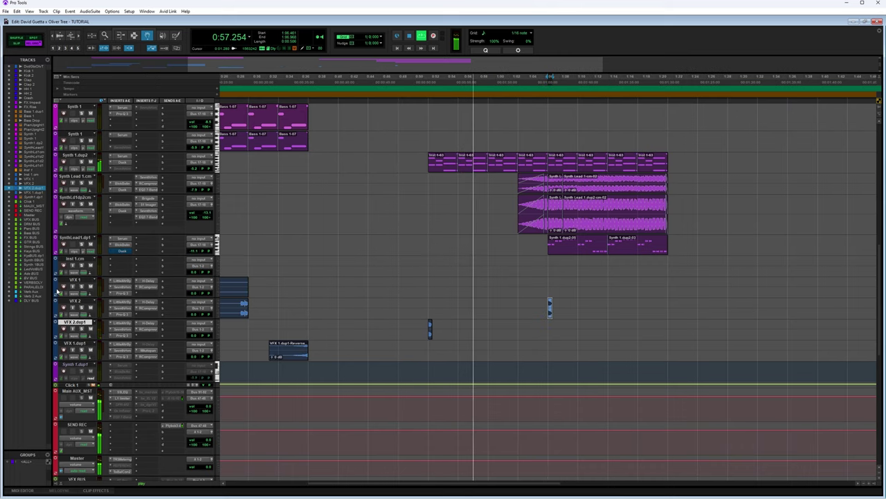
# Colour the four VFX tracks, VFX 1 through VFX 1.dup1, yellow
pyautogui.doubleClick(58, 290)
pyautogui.keyDown('shift'); pyautogui.click(78, 344); pyautogui.keyUp('shift')
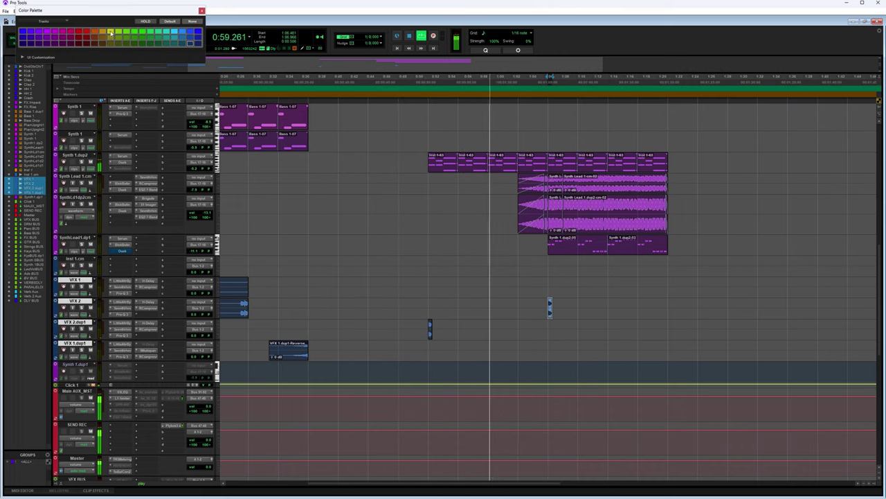
pyautogui.click(110, 33)
pyautogui.click(202, 12)
pyautogui.press('r')
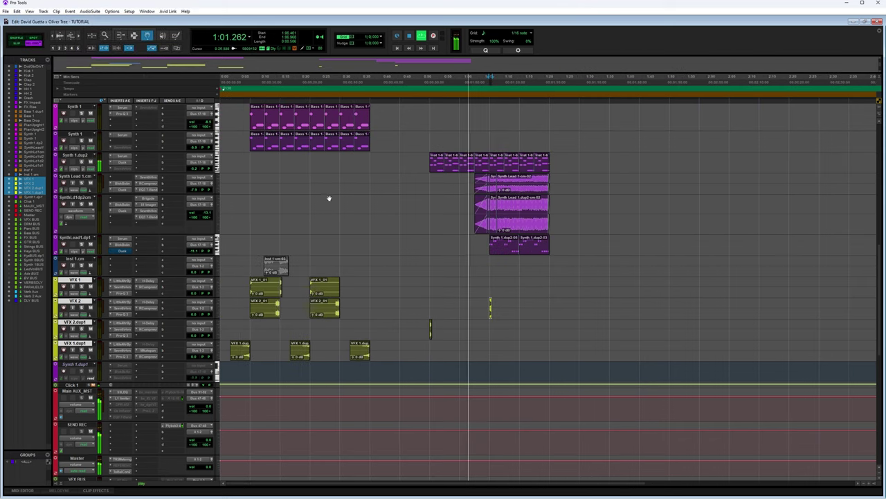
# Move the Inst 1.cm track below VFX 1.dup1, reduce its height, and look over the whole arrangement
pyautogui.press('t')
pyautogui.press('r')
pyautogui.moveTo(69, 263); pyautogui.dragTo(82, 358)
pyautogui.scroll(5, 411, 253)
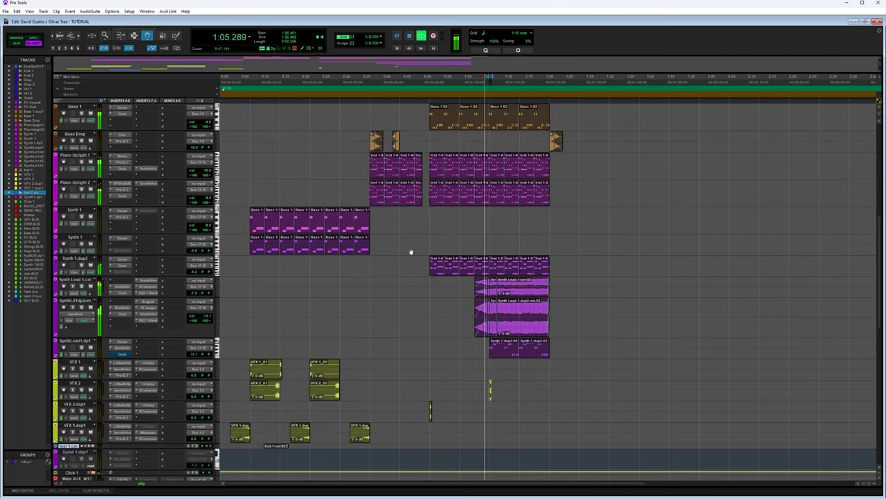
pyautogui.scroll(5, 263, 175)
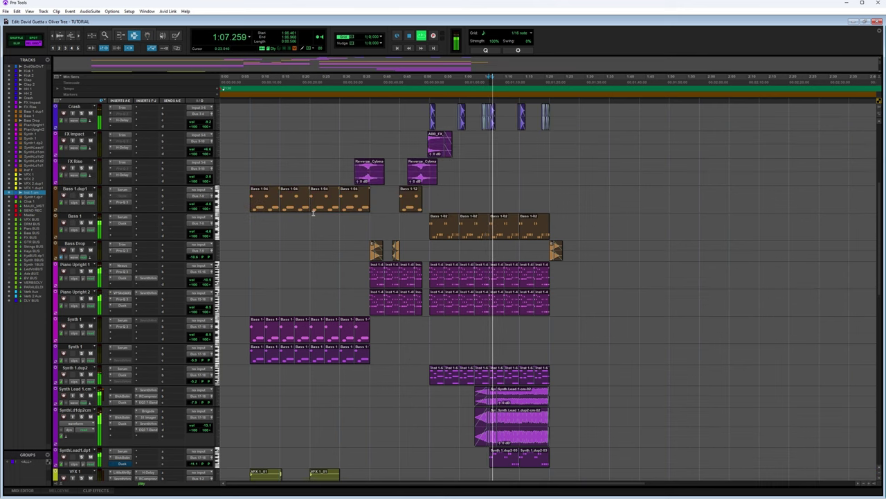
pyautogui.scroll(-8, 471, 276)
pyautogui.scroll(2, 546, 312)
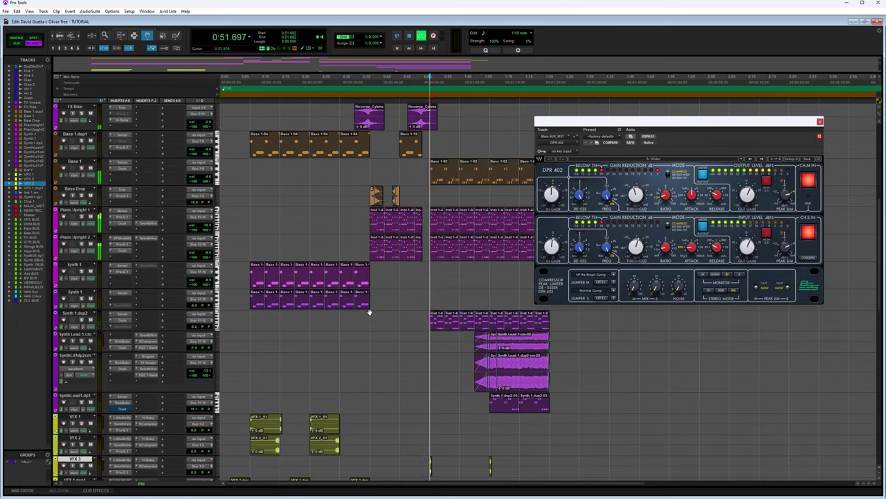
# Take the DPR-402 on Main AUX_MST out of bypass and bring in the Oxford Inflator insert
pyautogui.scroll(1, 368, 311)
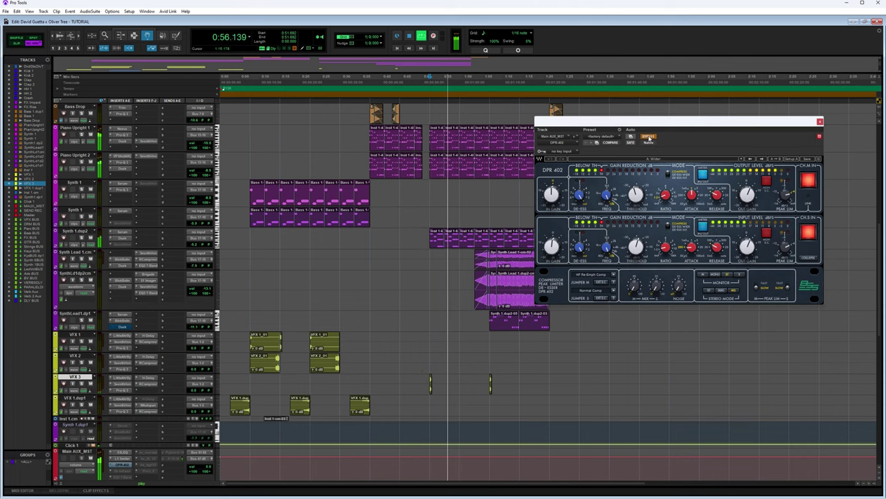
pyautogui.click(649, 137)
pyautogui.scroll(-5, 455, 222)
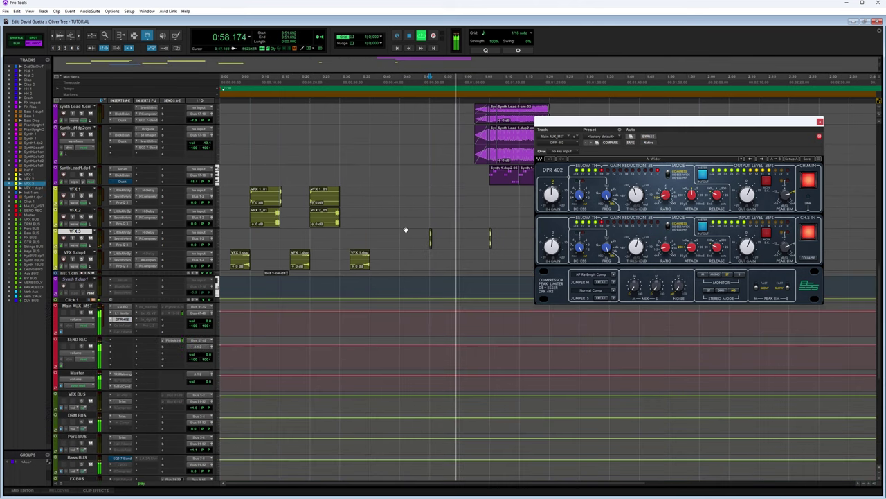
pyautogui.click(123, 328)
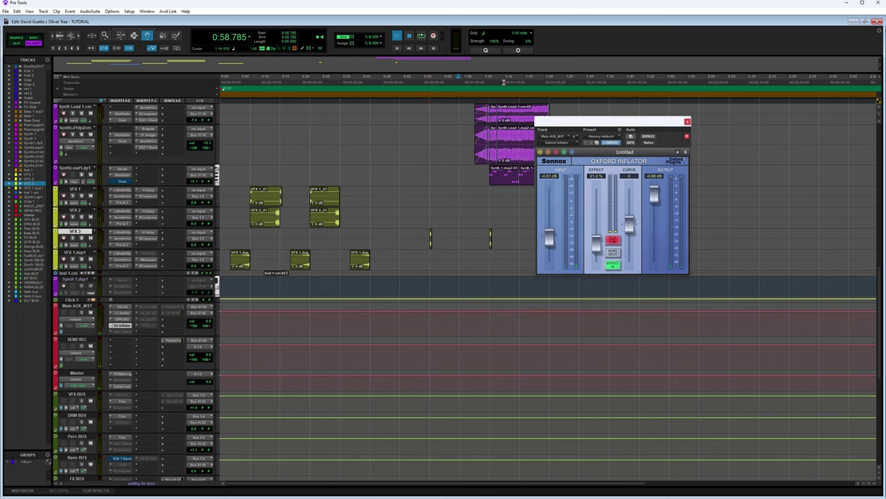
# Make the bx_masterdesk insert on Main AUX_MST active and open its window while playing the mix
pyautogui.rightClick(149, 306)
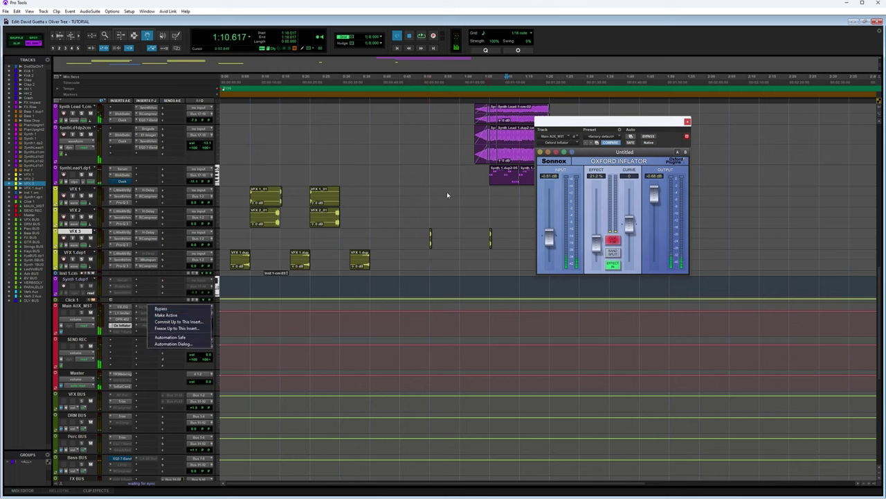
pyautogui.click(447, 195)
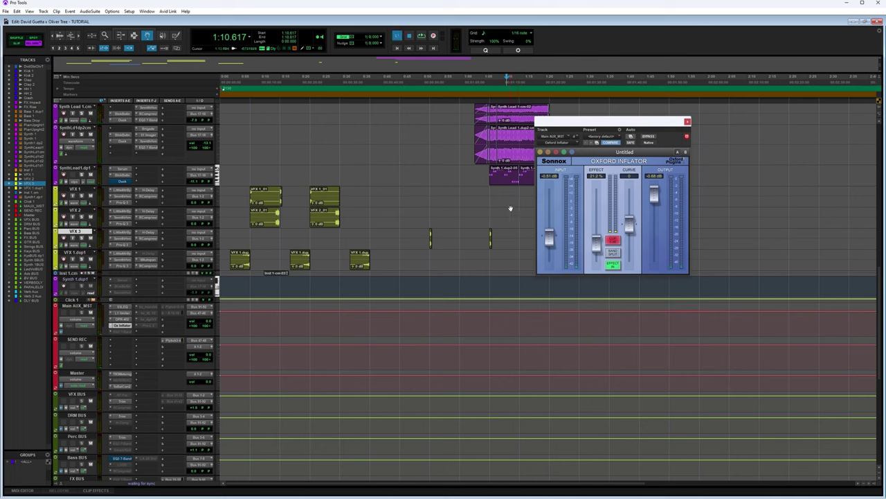
pyautogui.press('space')
pyautogui.rightClick(149, 306)
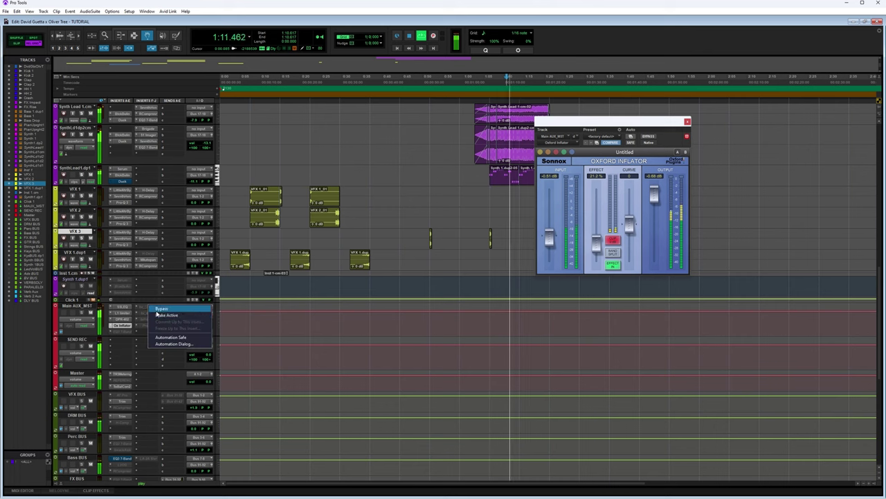
pyautogui.click(162, 315)
pyautogui.click(150, 308)
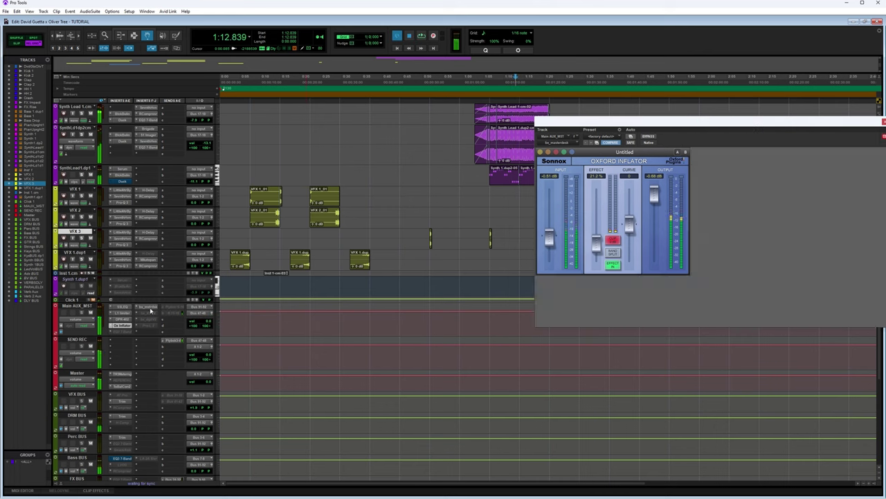
pyautogui.moveTo(717, 124); pyautogui.dragTo(529, 137)
pyautogui.press('space')
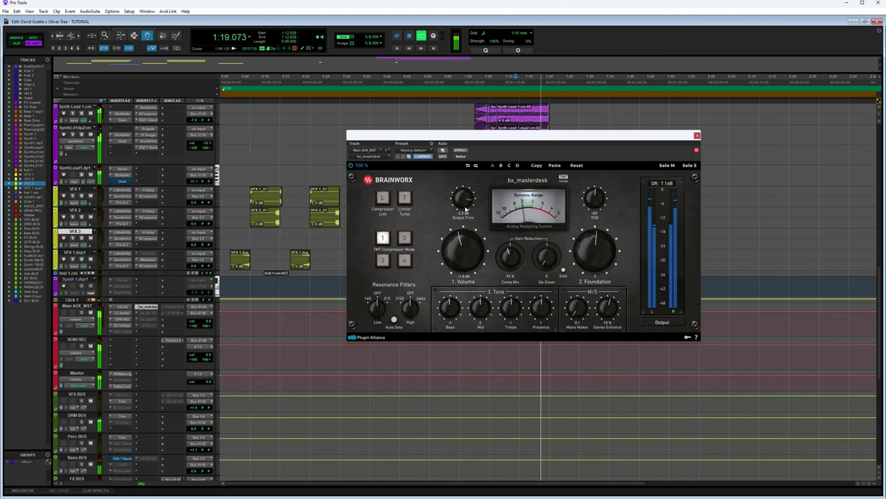
# Check the SSL EQ and bring in the bx_XL V2 and bx_digital V3 inserts on Main AUX_MST during playback, closing the plug-in window
pyautogui.click(121, 307)
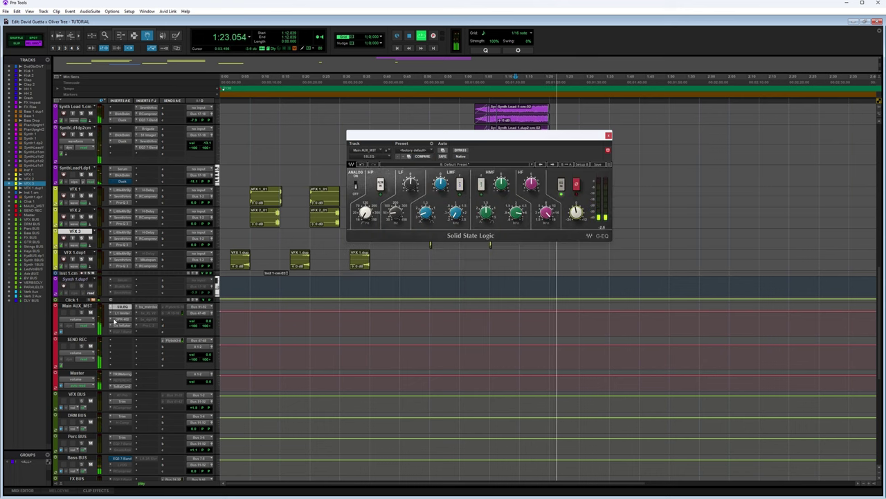
pyautogui.click(149, 316)
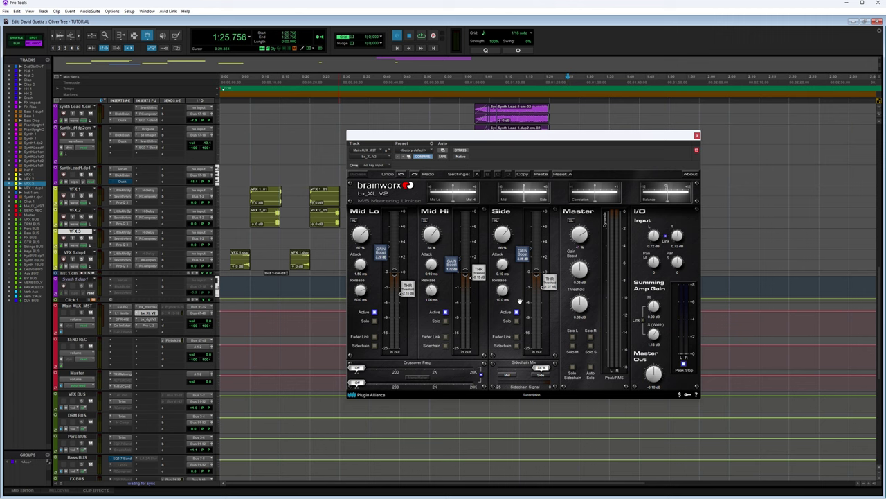
pyautogui.press('space')
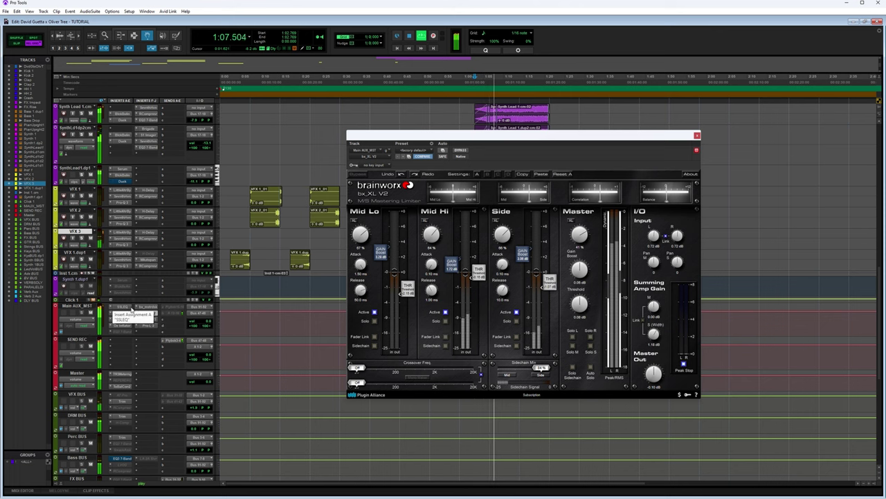
pyautogui.click(122, 306)
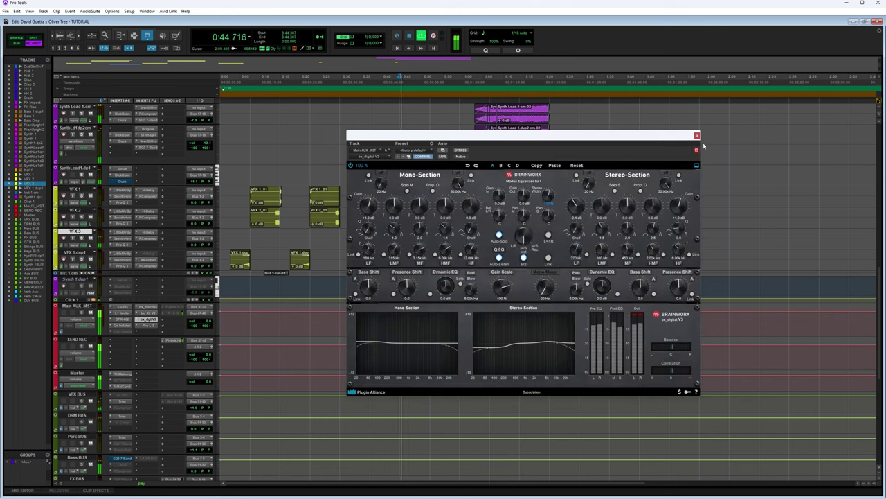
pyautogui.click(697, 135)
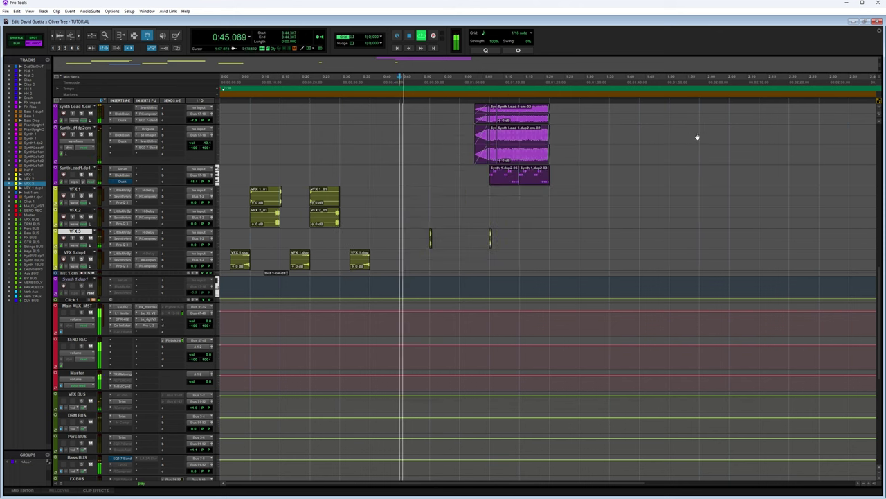
# Raise the FabFilter Pro-L 2 gain on Main AUX_MST to about +1.9 dB during playback and close the plug-in window
pyautogui.click(151, 325)
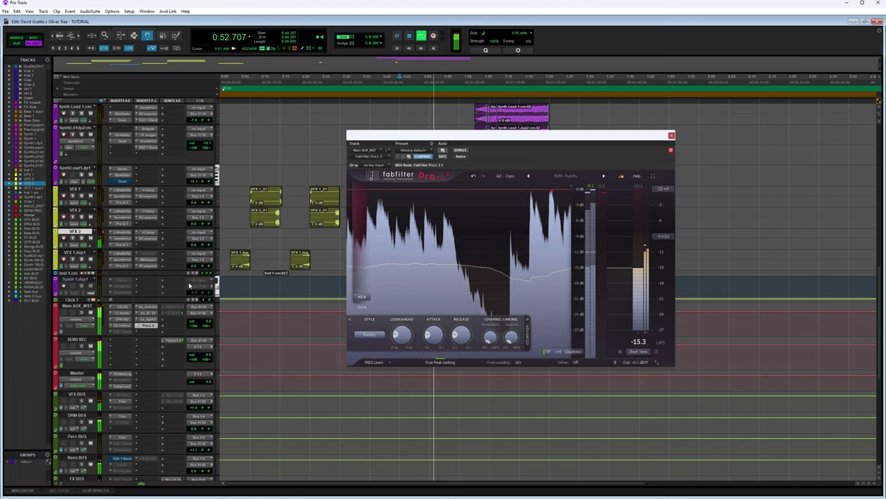
pyautogui.moveTo(369, 297); pyautogui.dragTo(371, 289)
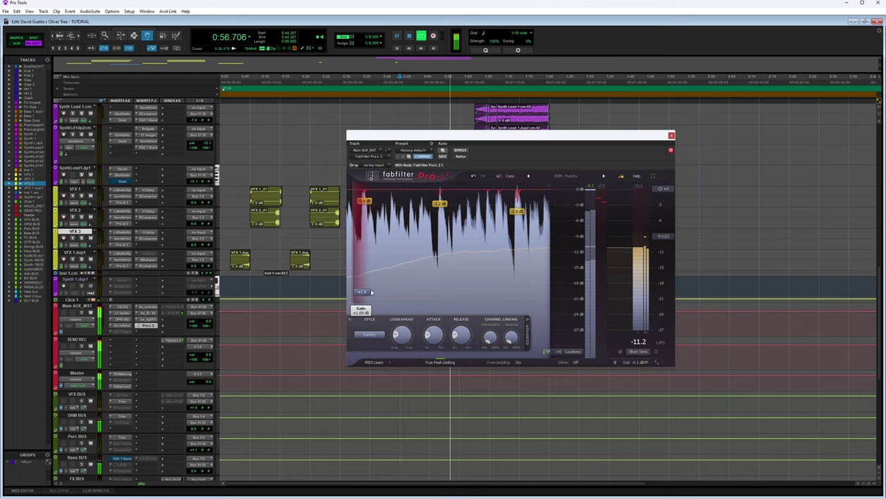
pyautogui.click(671, 135)
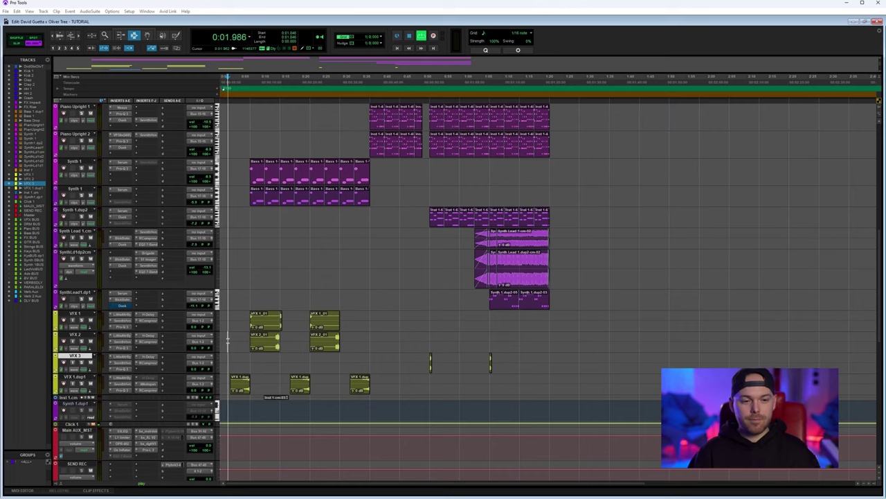
# Rename the VFX 1.dup1 track as VFX Reverse while the arrangement plays
pyautogui.scroll(3, 245, 342)
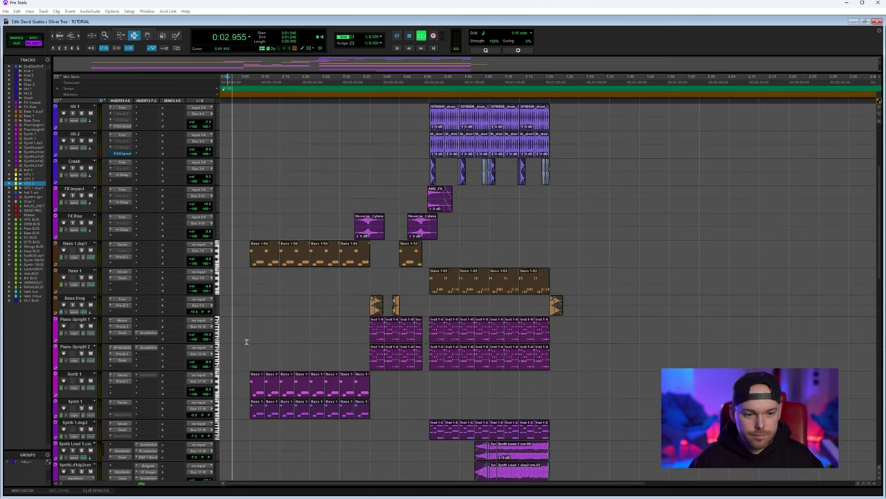
pyautogui.scroll(-2, 265, 327)
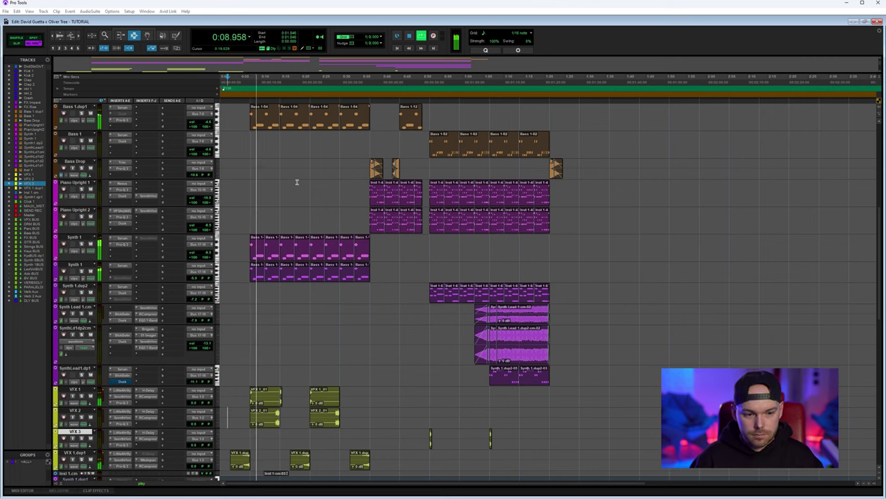
pyautogui.scroll(3, 315, 221)
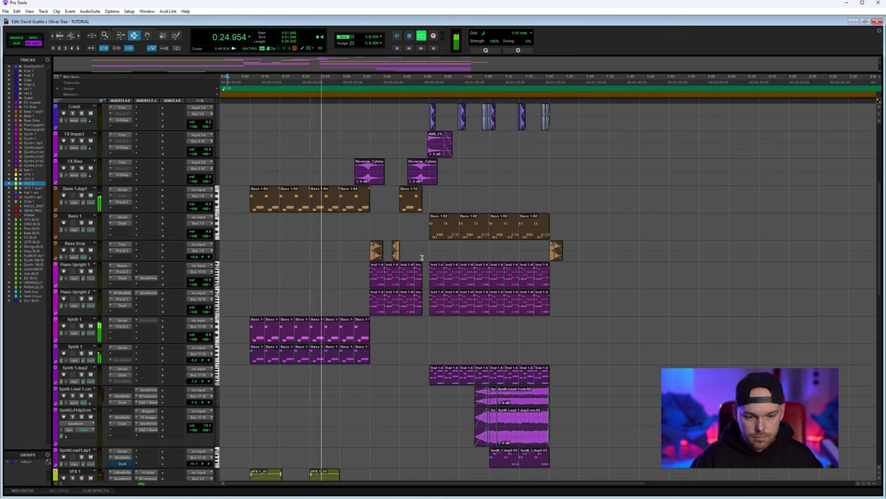
pyautogui.scroll(-4, 412, 257)
pyautogui.scroll(-2, 380, 256)
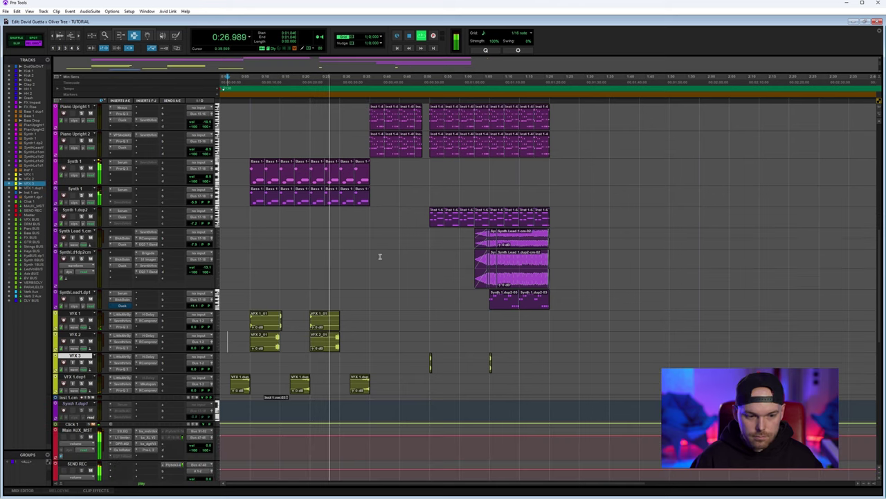
pyautogui.doubleClick(72, 377)
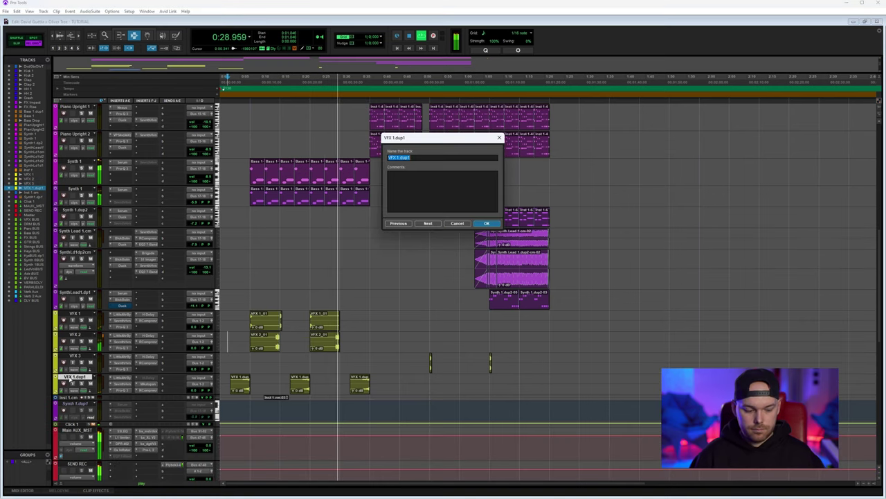
pyautogui.write('VFX R')
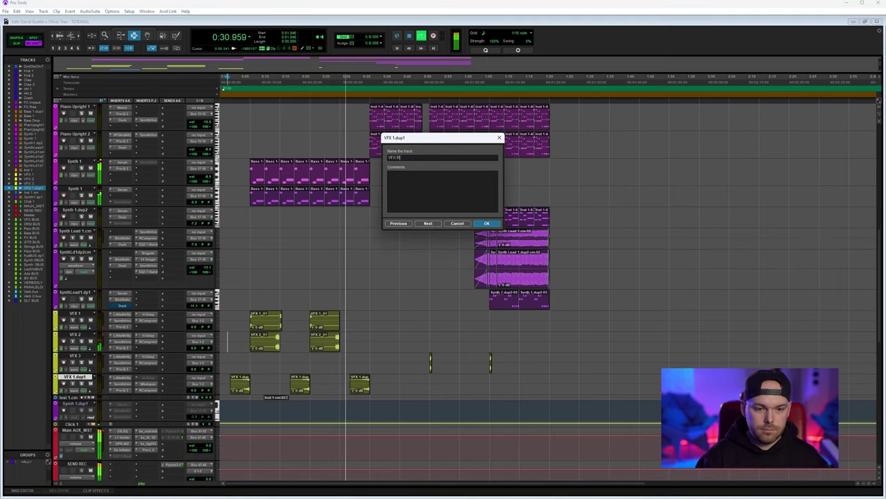
pyautogui.write('ece')
pyautogui.press('BackSpace')
pyautogui.press('BackSpace')
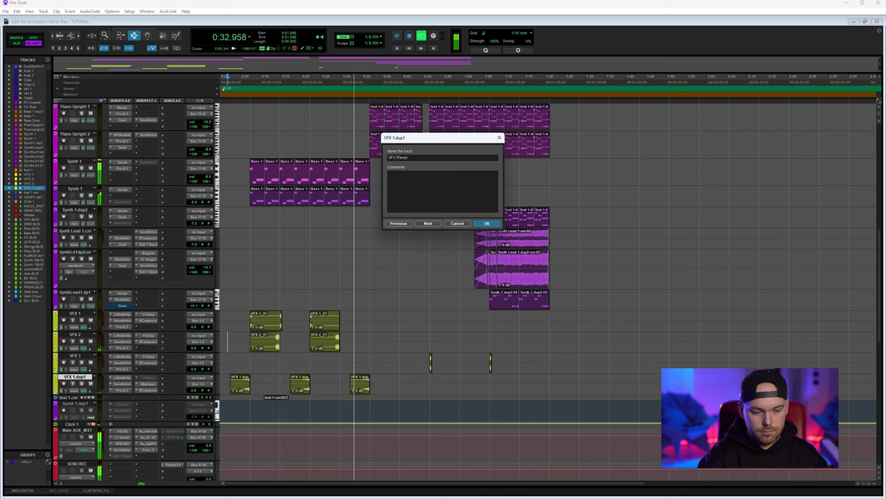
pyautogui.press('Return')
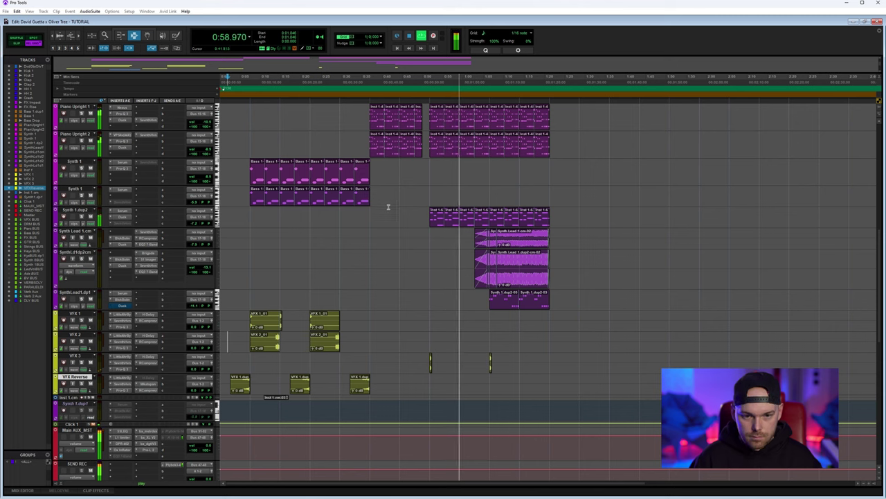
# Look over the tracks during playback and check the RCompressor settings on the Synth Lead 1.cm track
pyautogui.scroll(10, 389, 203)
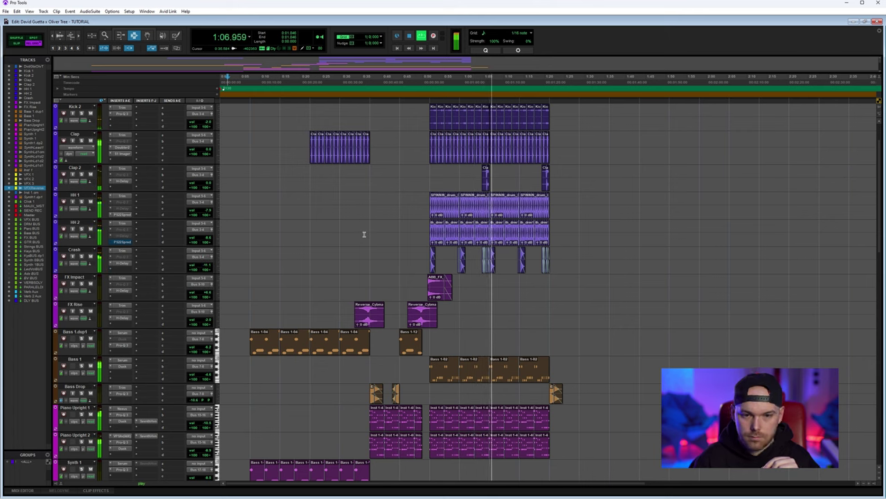
pyautogui.scroll(-9, 364, 234)
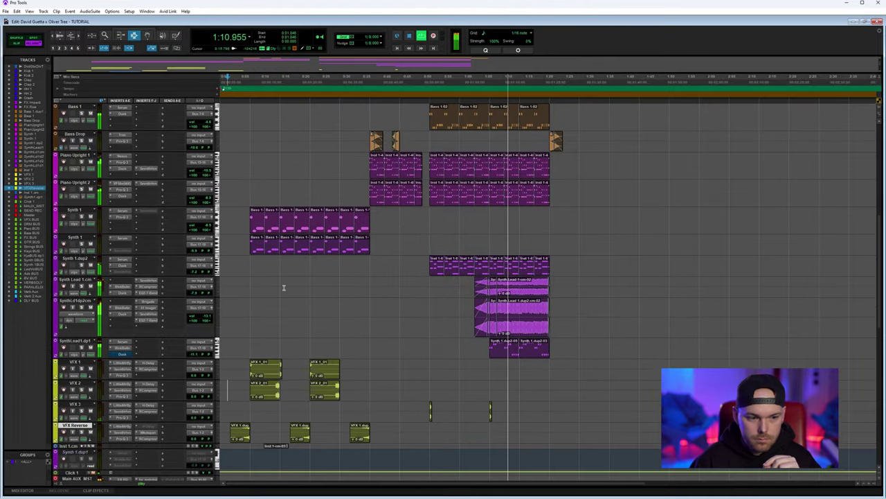
pyautogui.click(149, 287)
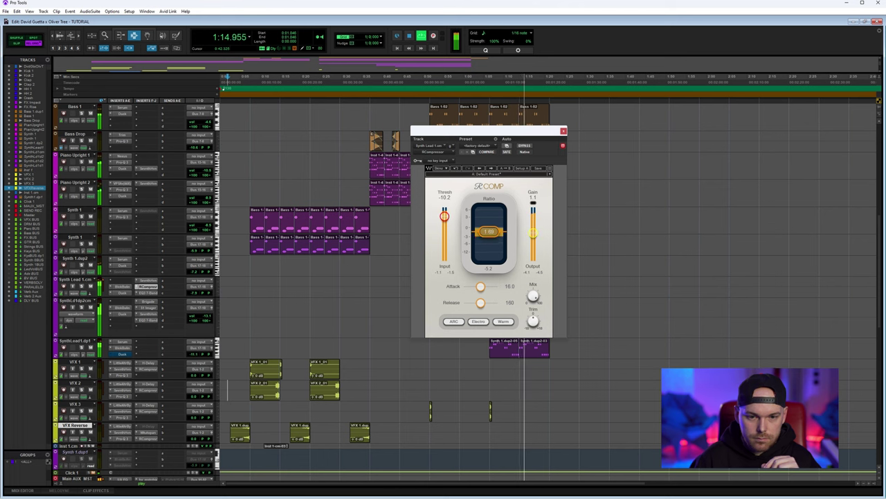
pyautogui.click(563, 132)
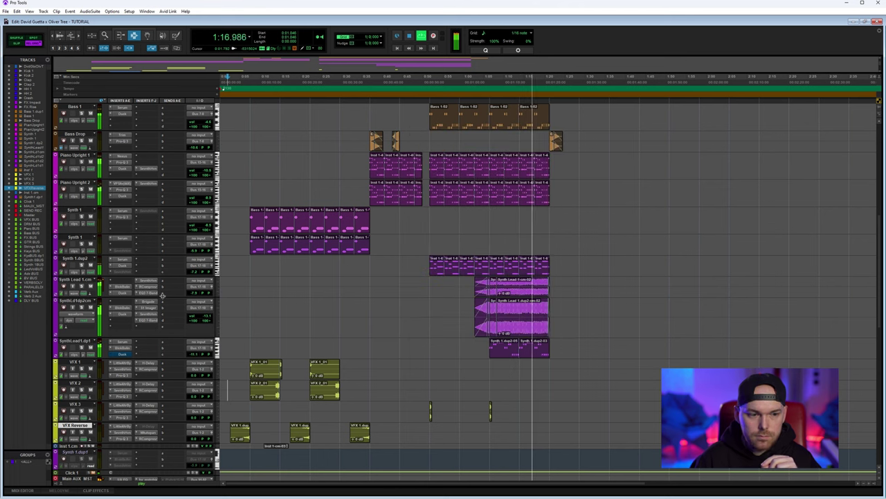